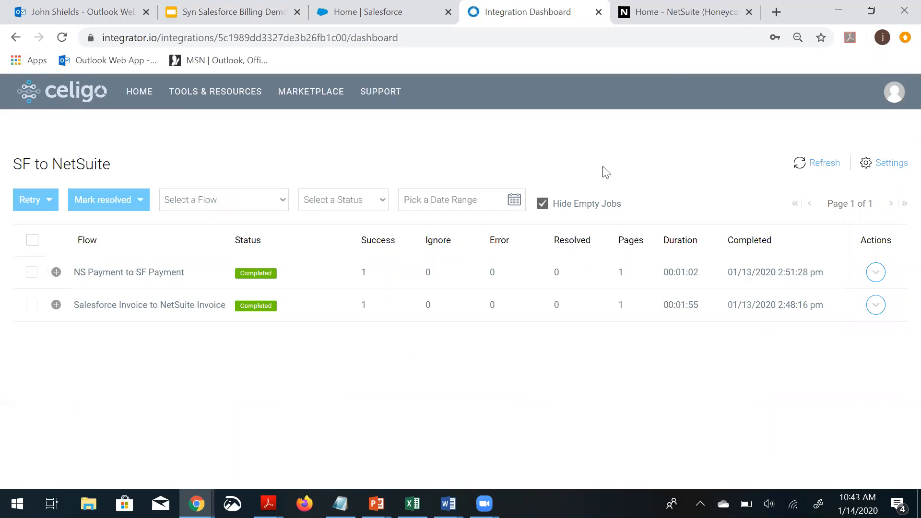
Switch to Salesforce and open the Bonvoyage Technology account from the recently viewed accounts
click(659, 15)
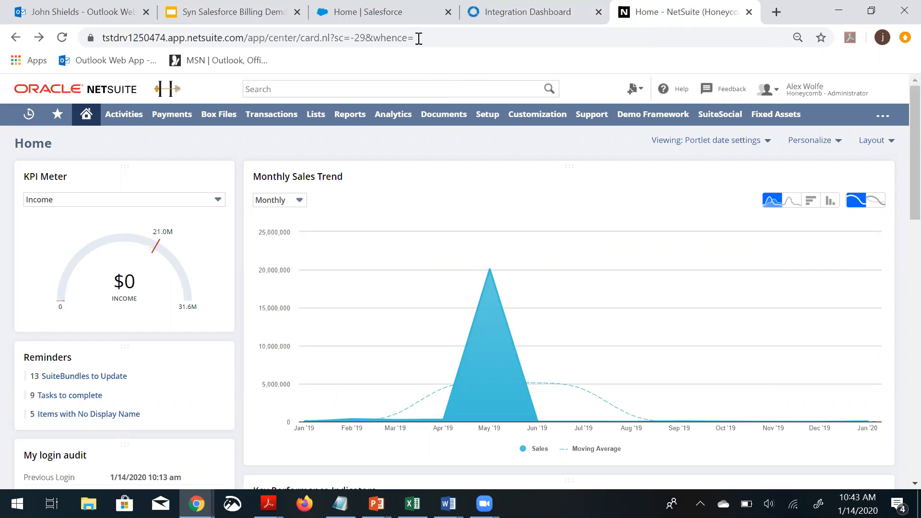
click(388, 17)
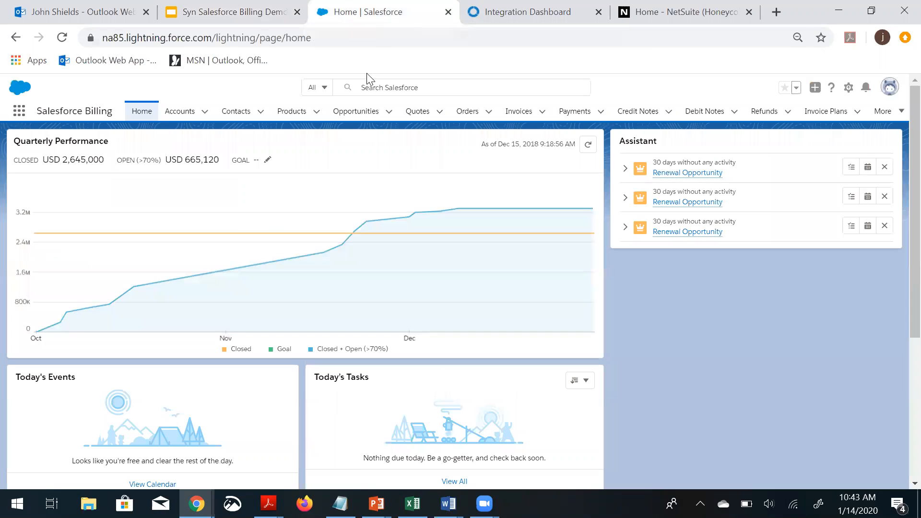
click(185, 117)
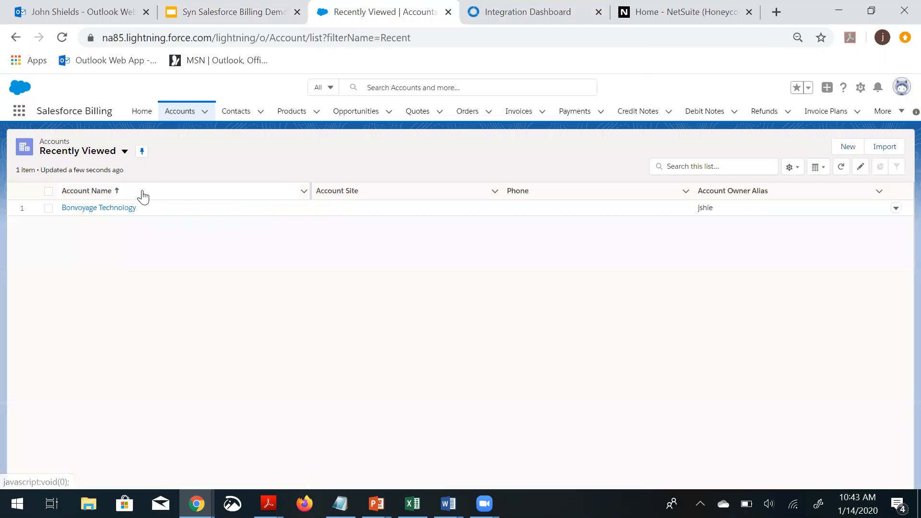
click(99, 207)
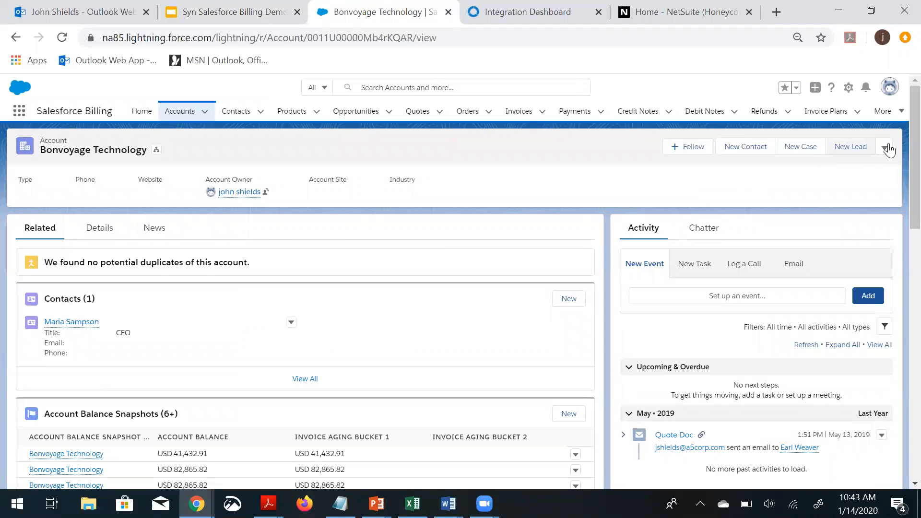
Start a new opportunity from the account's Opportunities list and set its close date to 1/14/2020
scroll(901, 146, down, 1)
scroll(897, 163, down, 4)
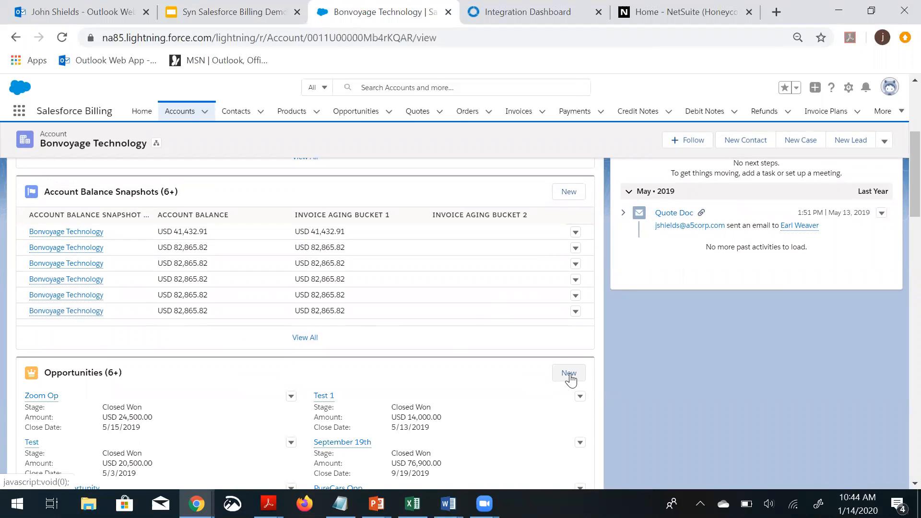
click(569, 374)
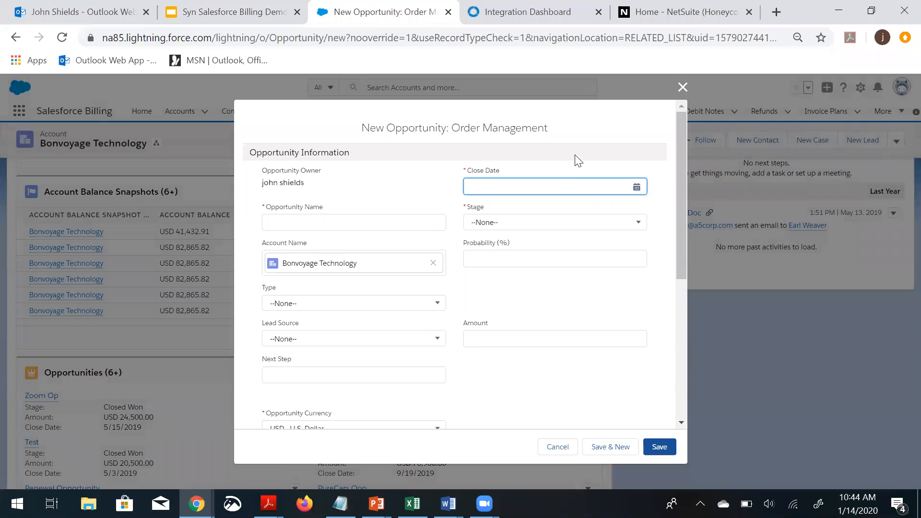
click(576, 182)
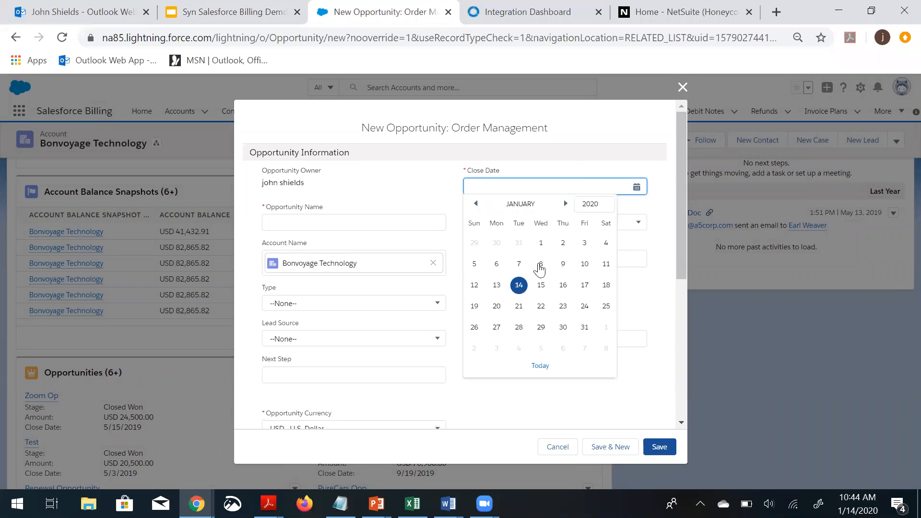
click(519, 287)
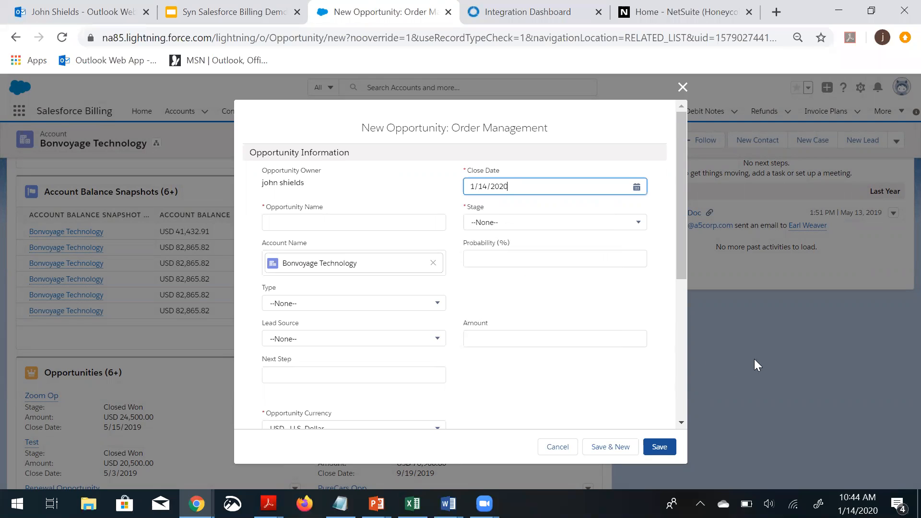
Set the opportunity stage to Value Proposition, name it January Demo Opp, and save it
click(562, 229)
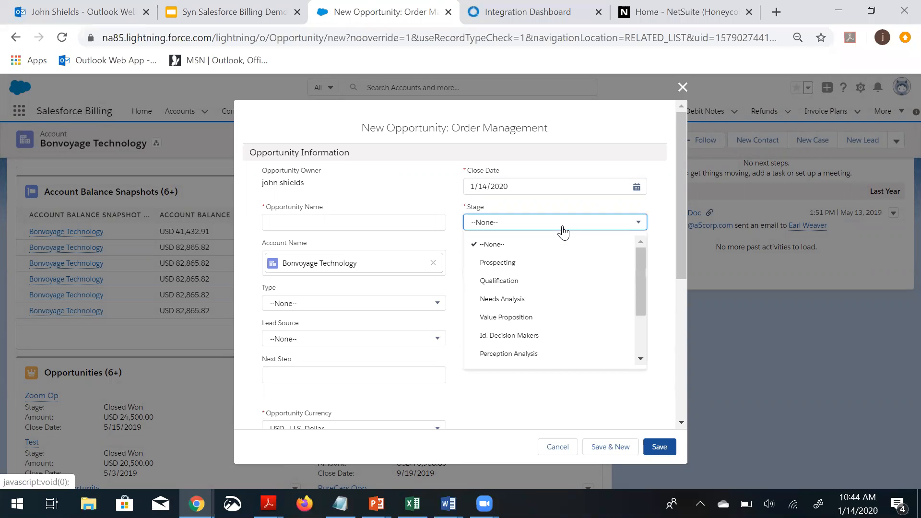
click(532, 317)
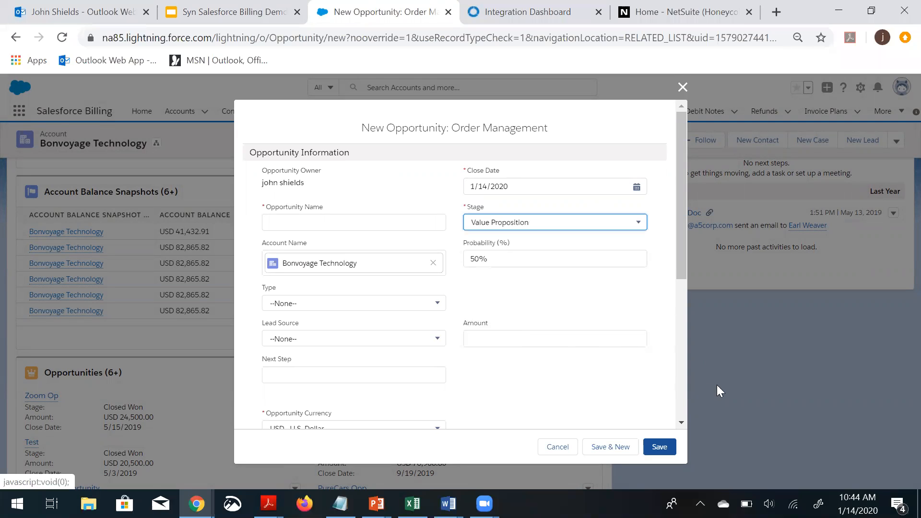
drag(681, 257, 681, 261)
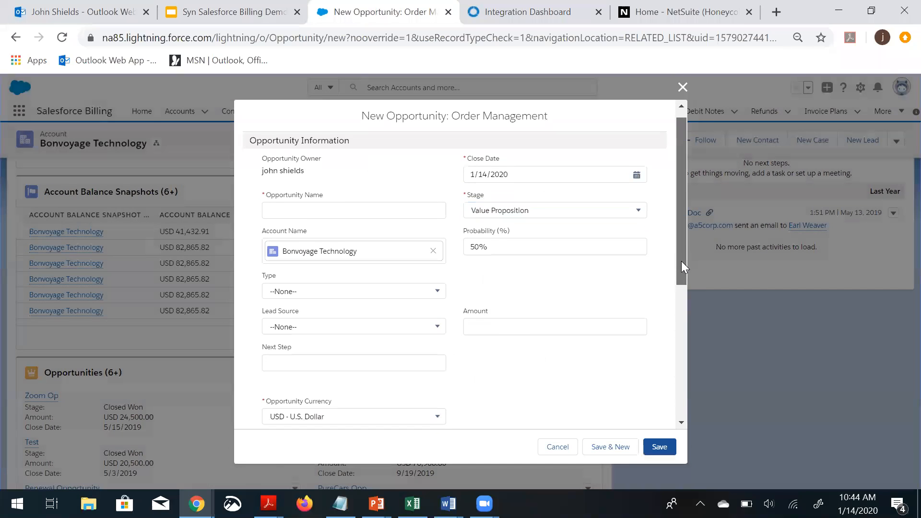
click(314, 205)
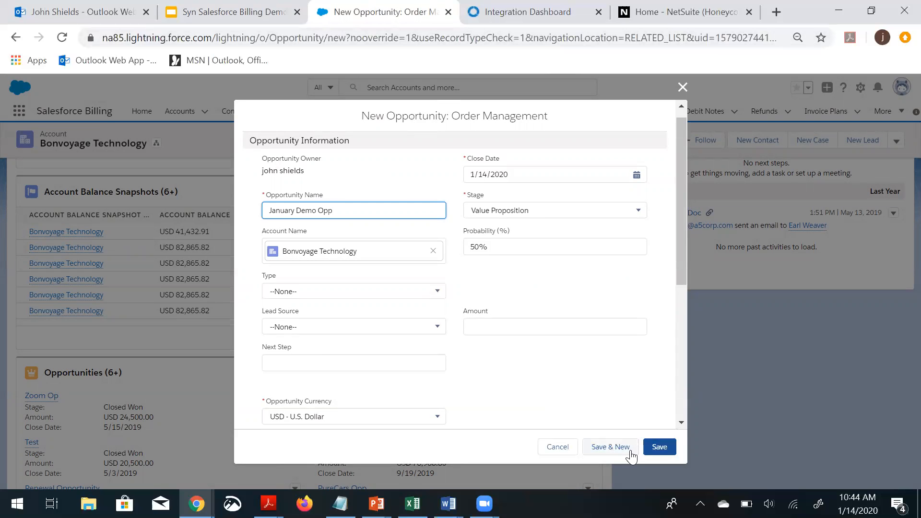
click(654, 447)
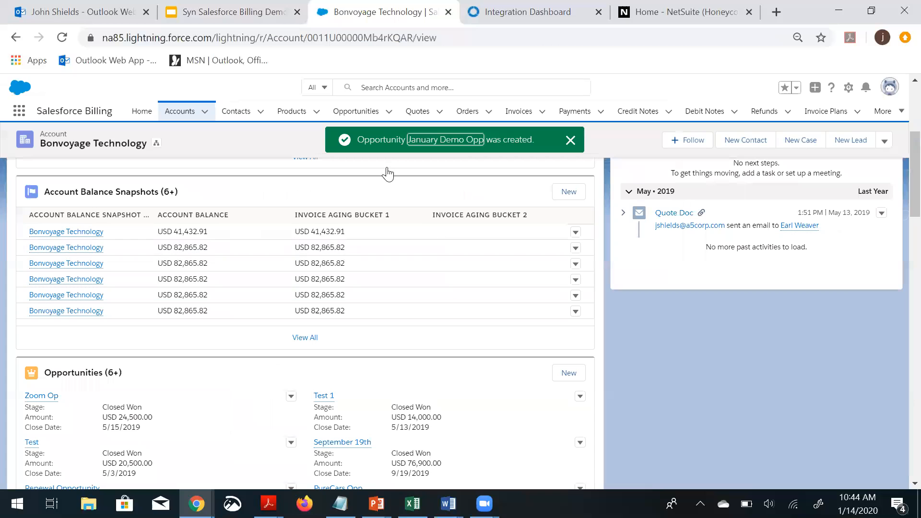
Open the January Demo Opp opportunity and start a new quote for it
click(417, 140)
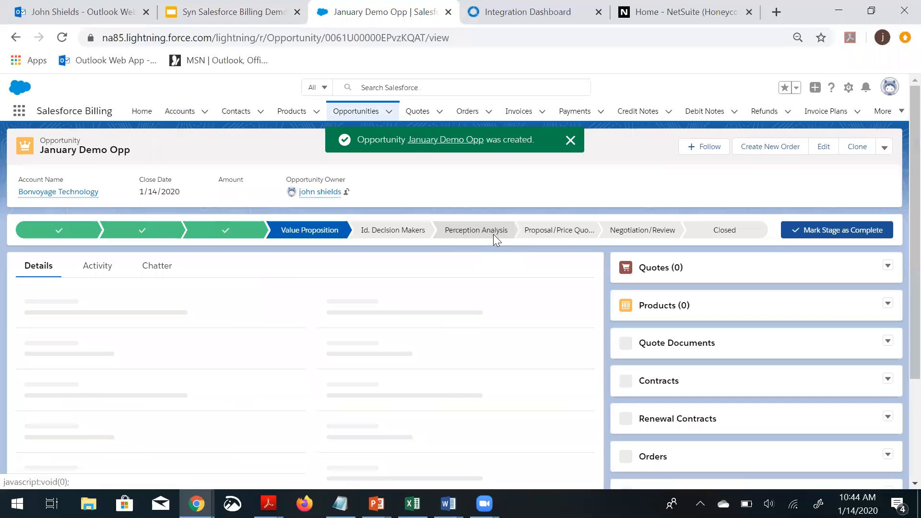
click(888, 265)
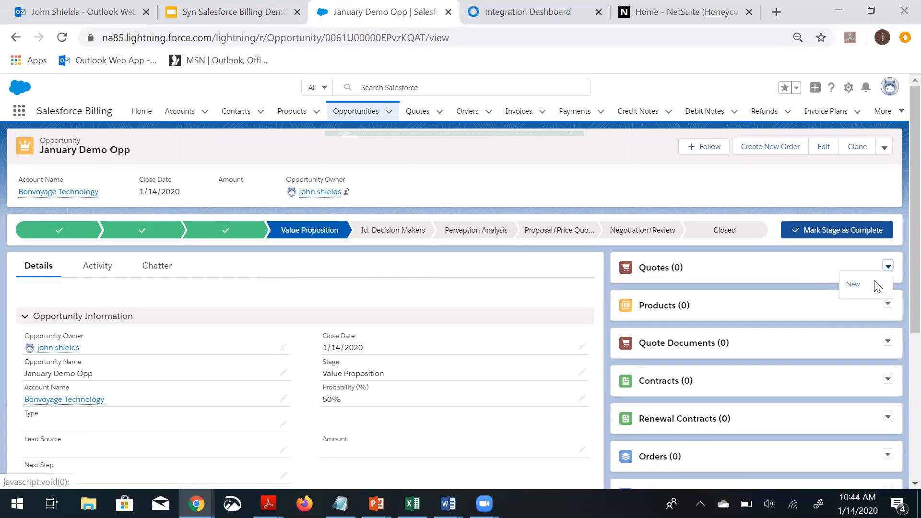
click(852, 285)
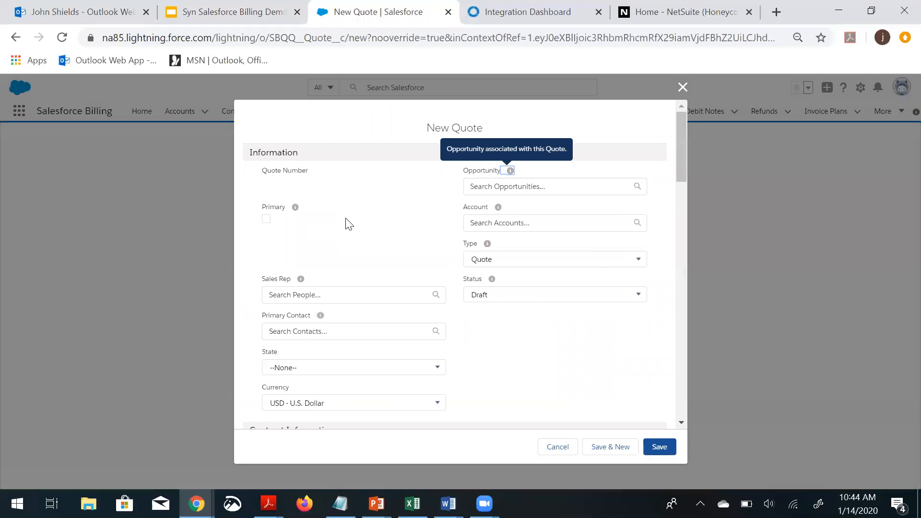
Link the new quote to January Demo Opp and the Bonvoyage Technology account, then save the quote
click(530, 186)
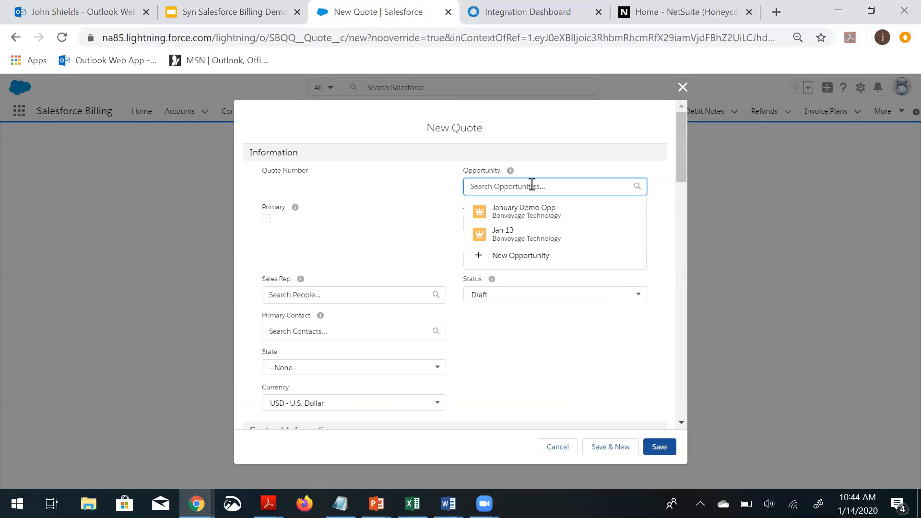
click(526, 209)
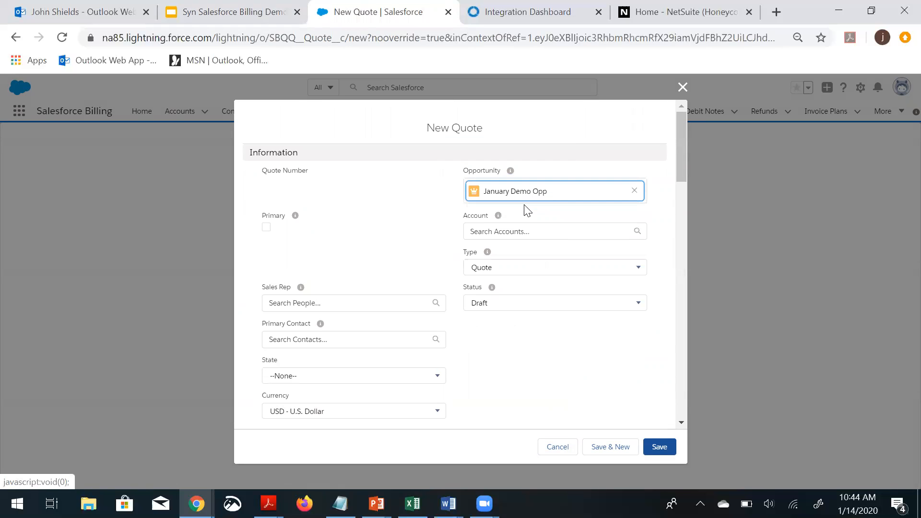
click(540, 231)
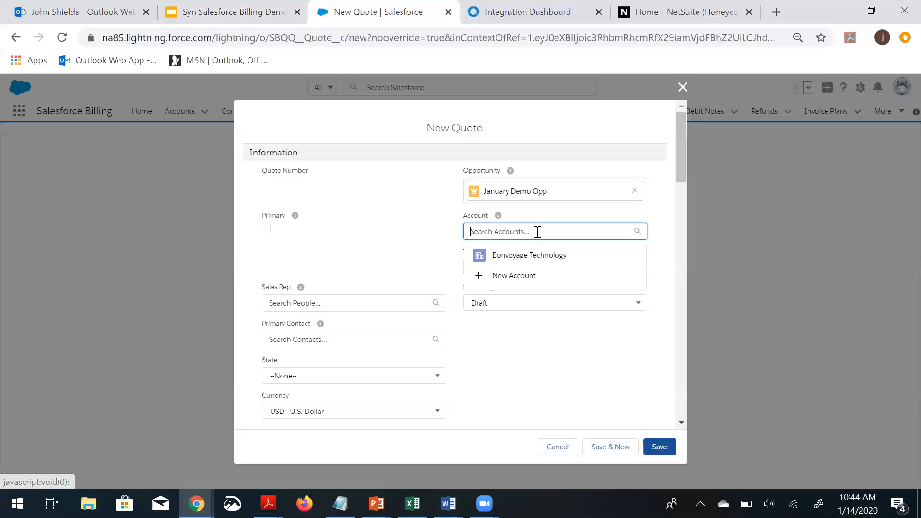
click(523, 260)
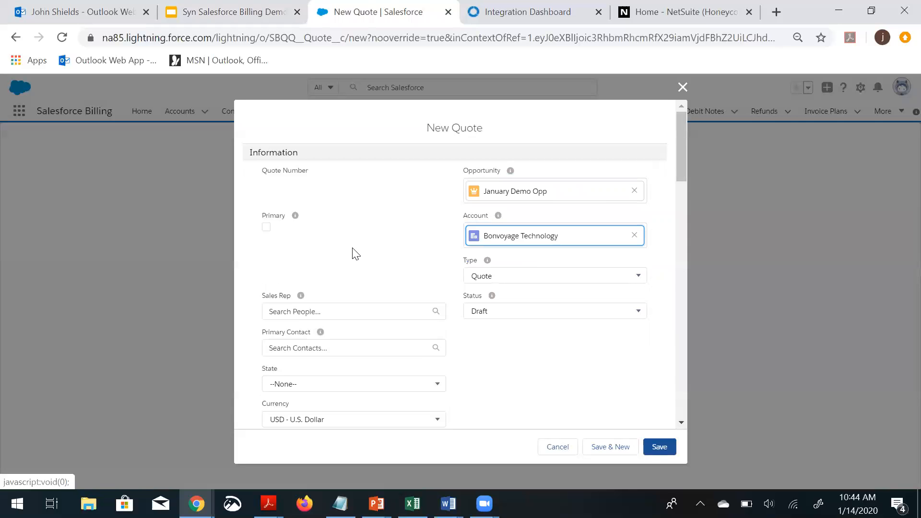
scroll(344, 243, down, 2)
scroll(342, 247, down, 3)
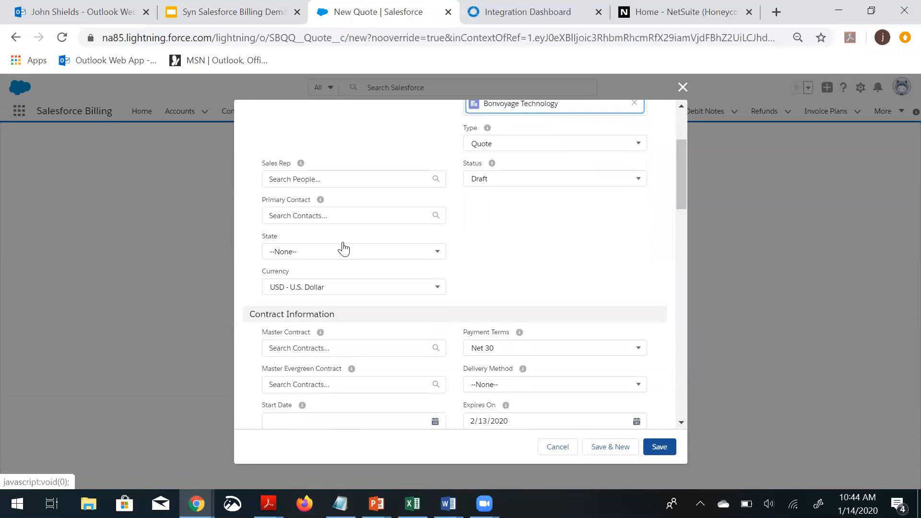
click(648, 447)
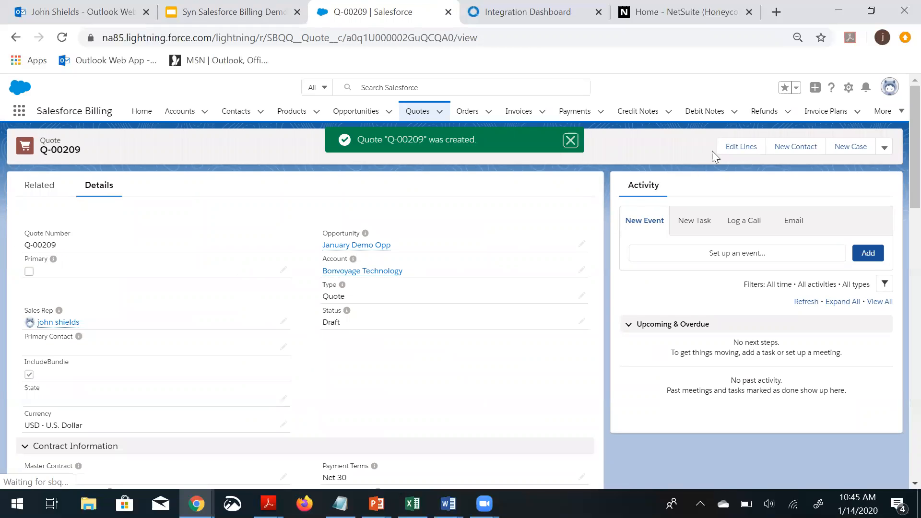
Edit the quote lines using the Standard price book and add the OmniCloud Package product with its bundled items
click(726, 147)
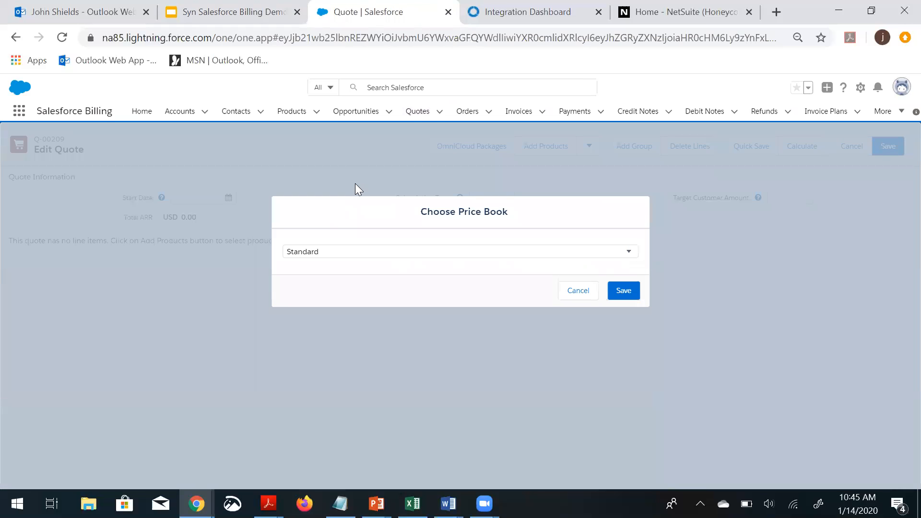
click(616, 295)
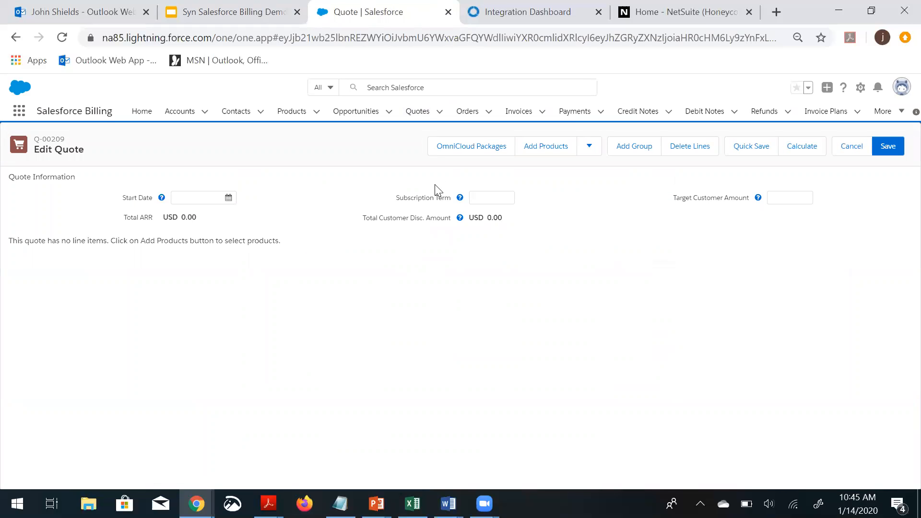
click(445, 147)
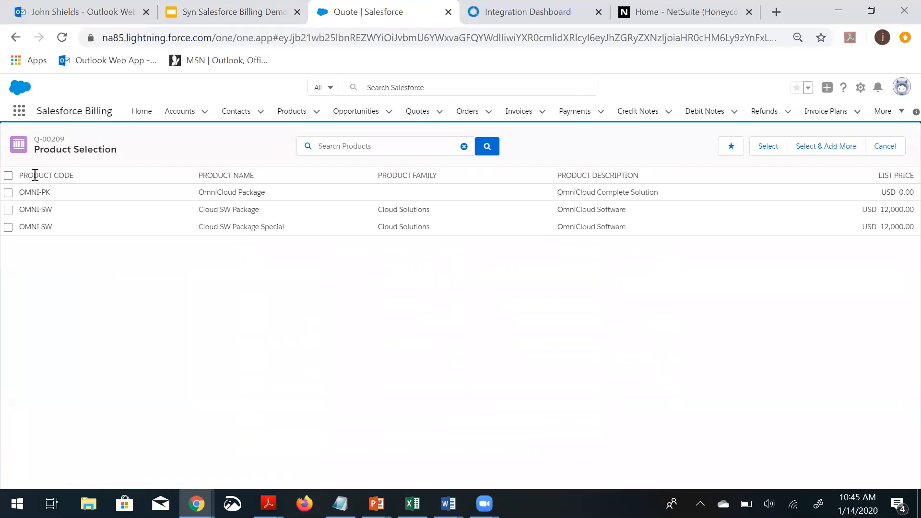
click(8, 194)
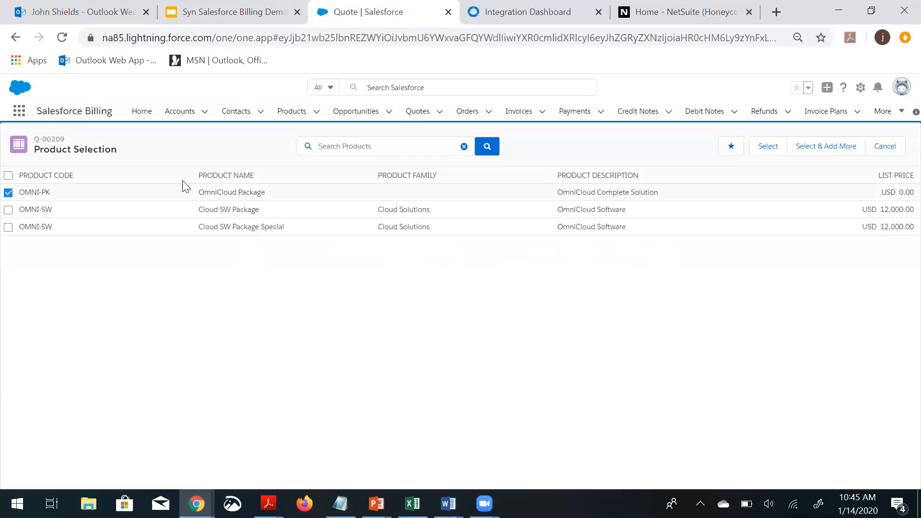
click(766, 147)
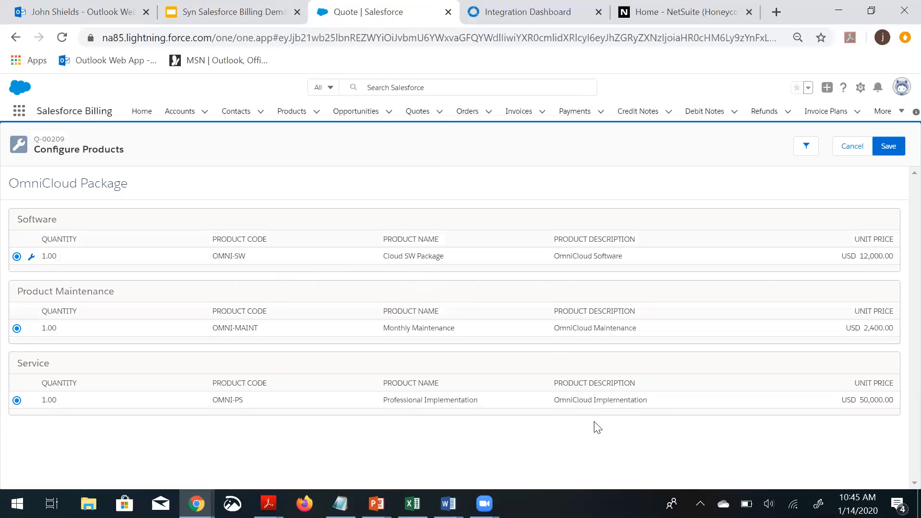
click(886, 145)
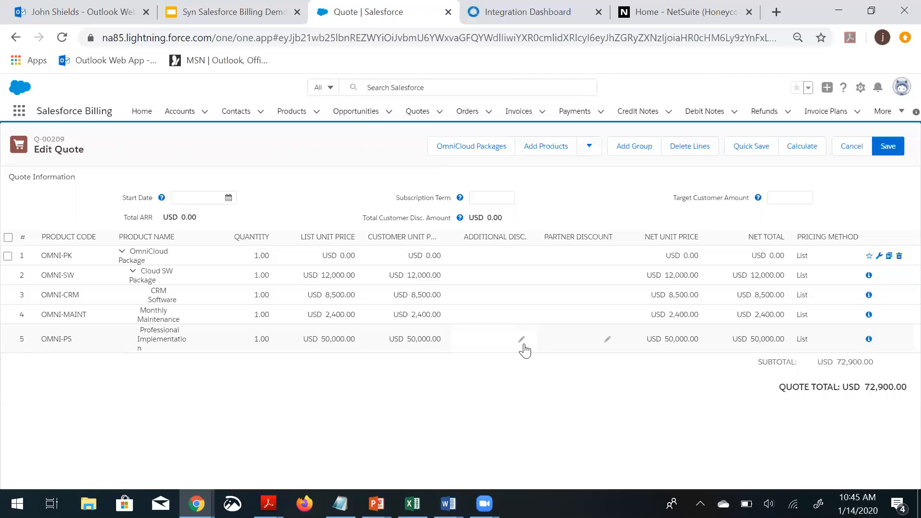
Give the Professional Implementation line a 10% additional discount, recalculate, and save the quote lines
click(520, 341)
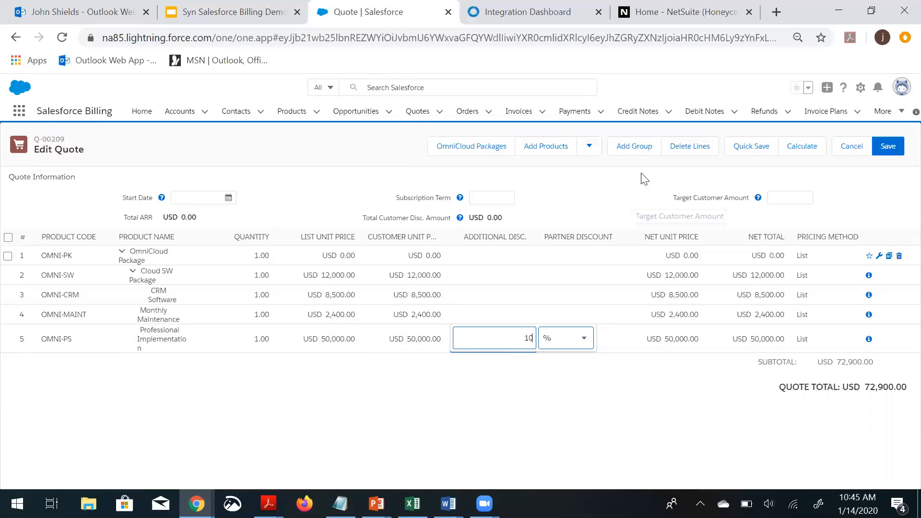
click(720, 416)
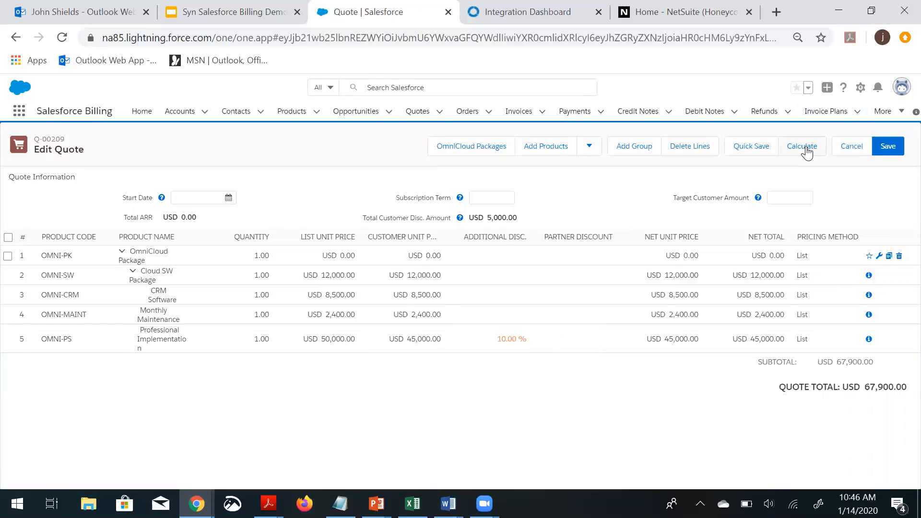
click(881, 147)
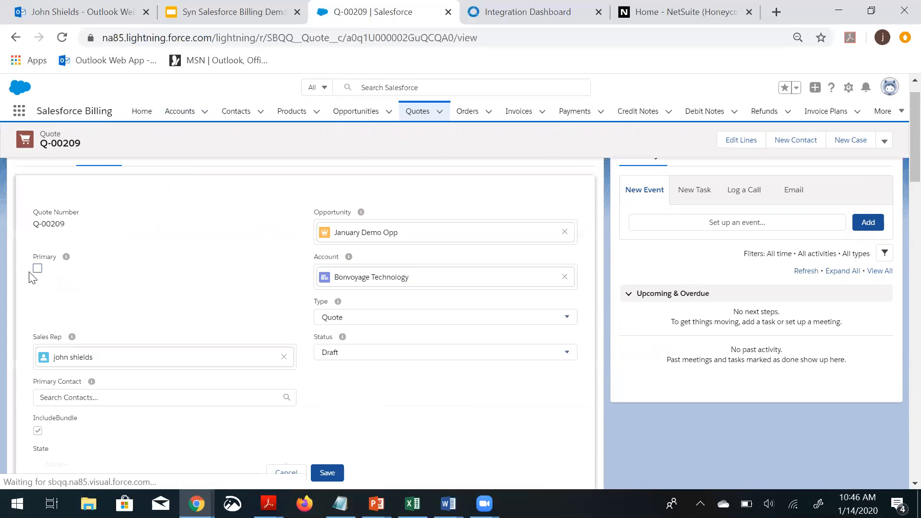
Mark the quote as primary, set its status to Approved, save, and open the January Demo Opp opportunity
click(37, 269)
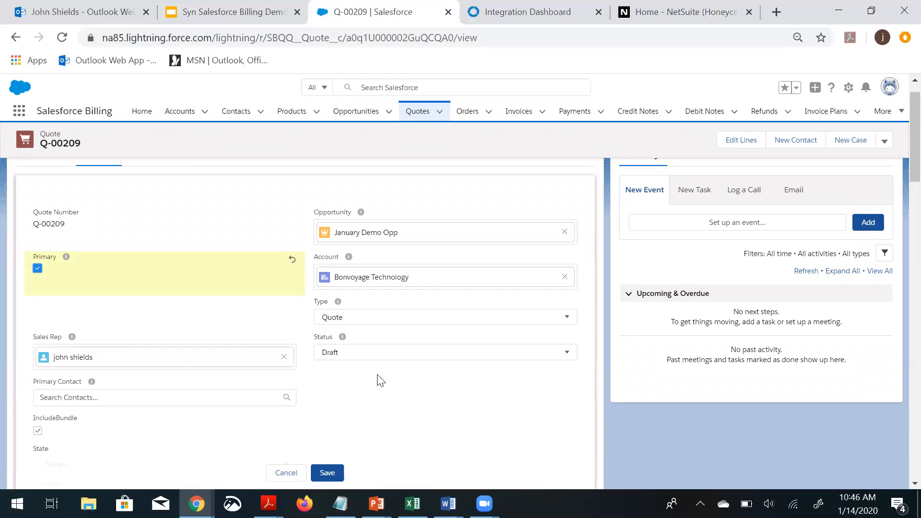
click(379, 359)
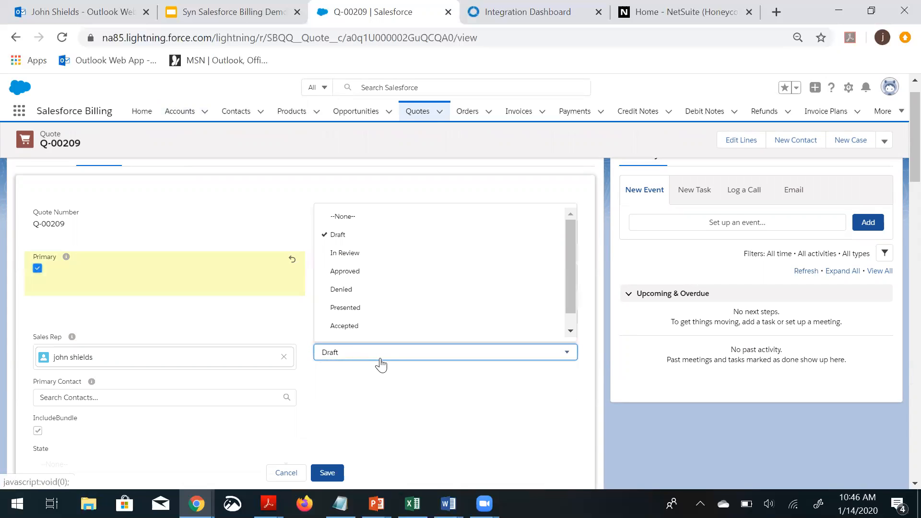
click(358, 272)
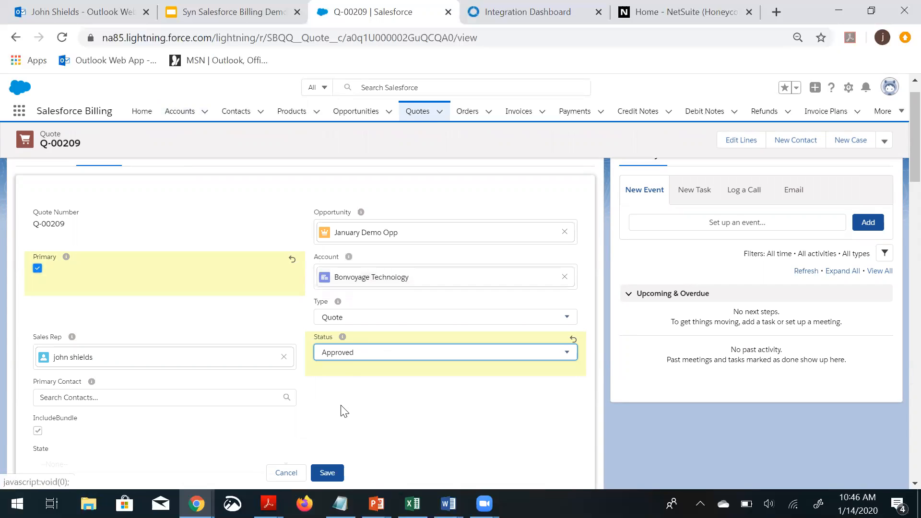
click(324, 473)
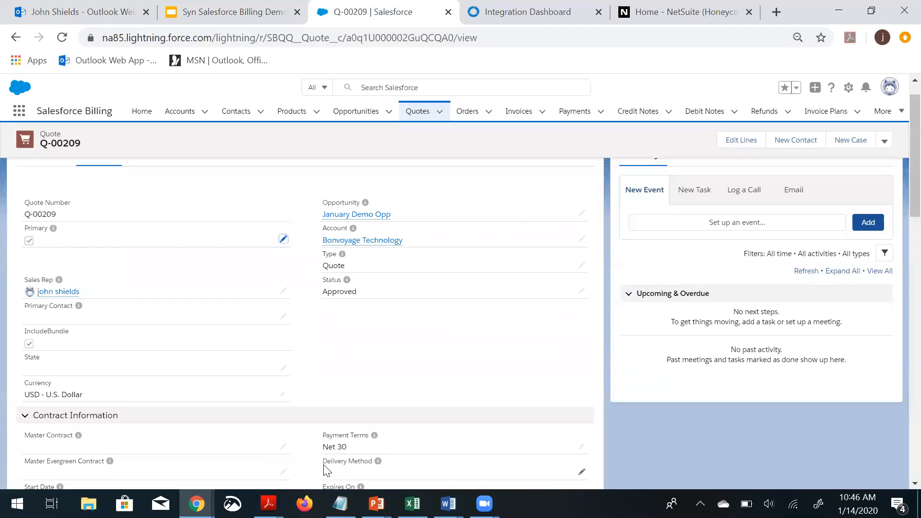
click(332, 218)
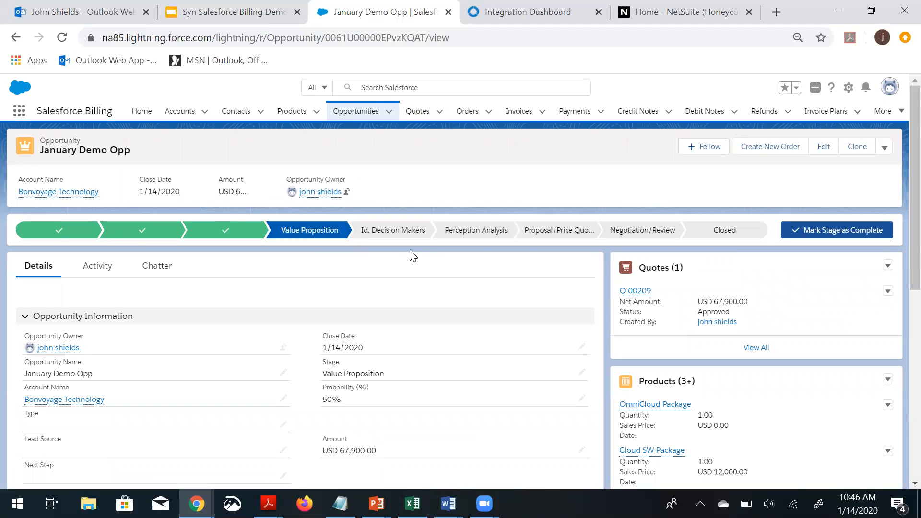
Close the January Demo Opp opportunity with the Closed Won stage
click(728, 231)
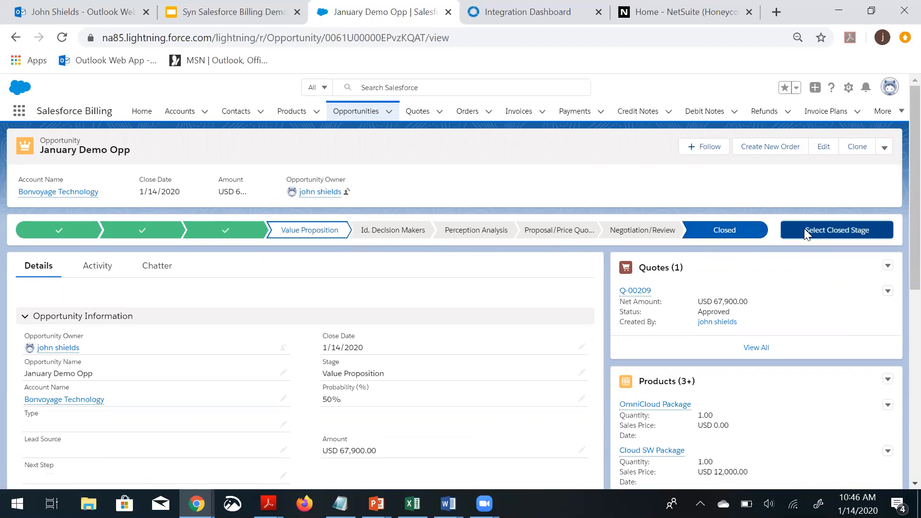
click(804, 229)
click(460, 288)
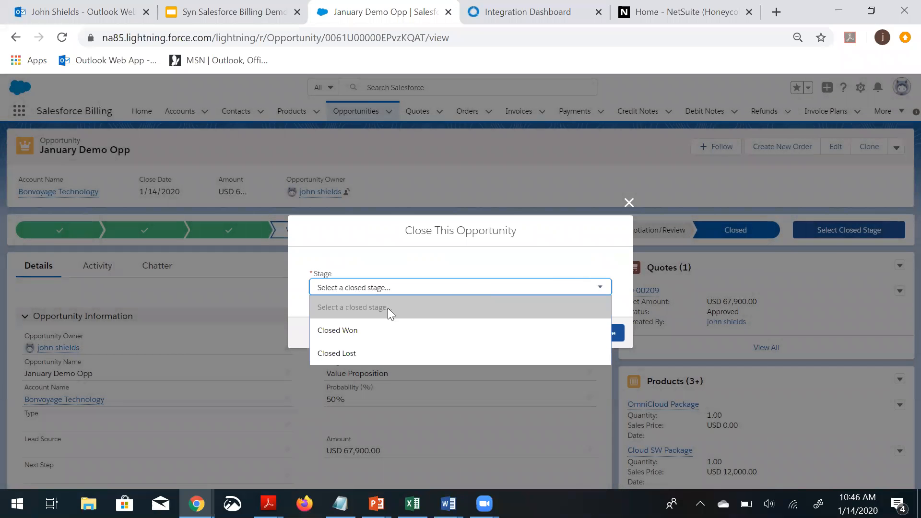
click(386, 332)
click(605, 333)
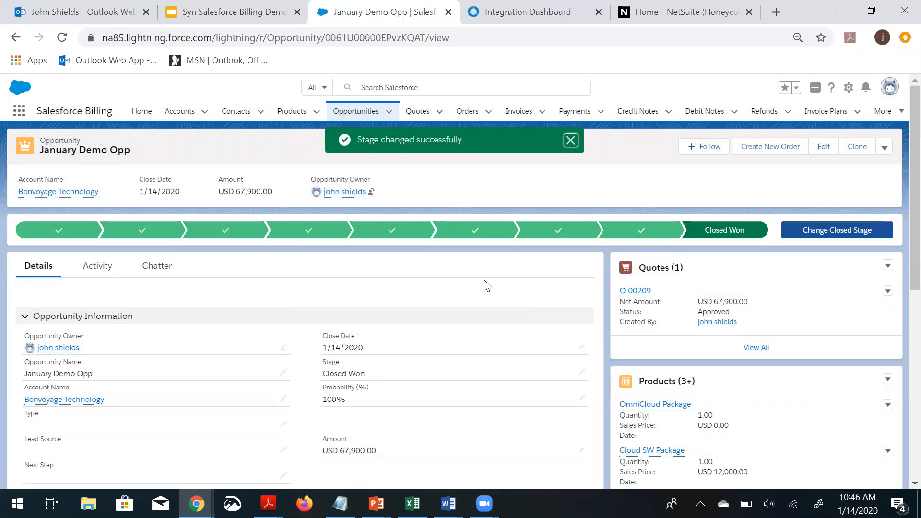
Tick the opportunity's Ordered option in the Salesforce CPQ Information section and save
scroll(487, 284, down, 3)
scroll(488, 285, down, 1)
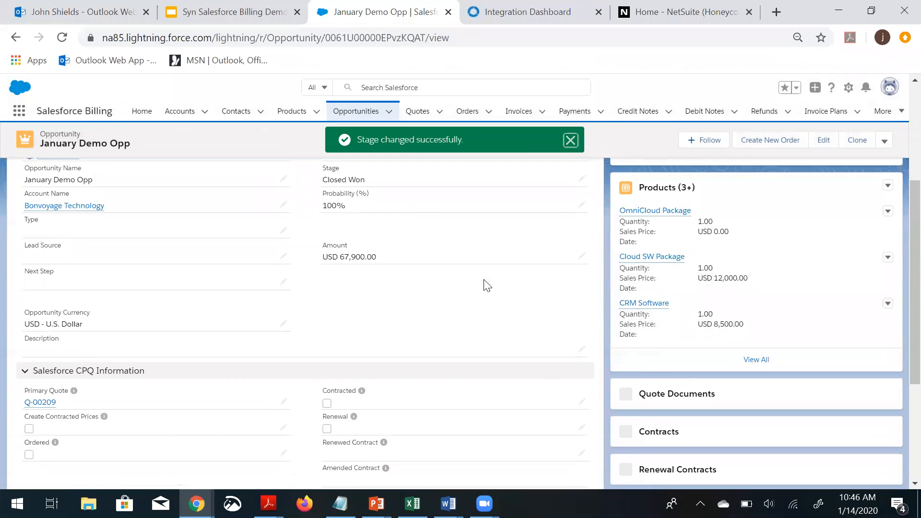
scroll(487, 285, up, 3)
scroll(417, 285, down, 5)
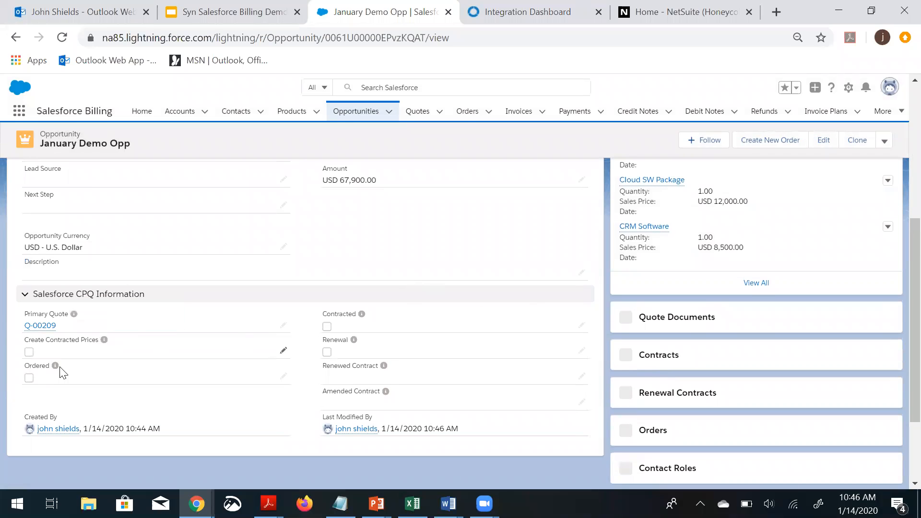
click(33, 376)
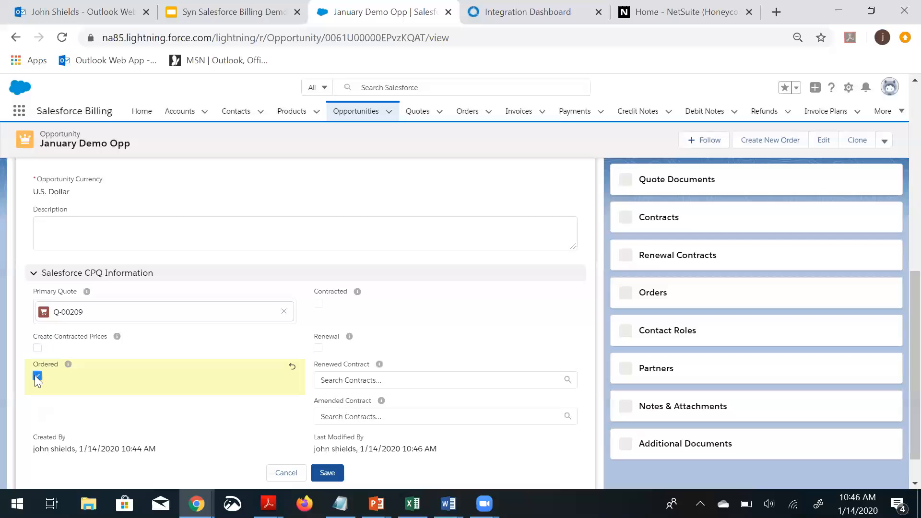
click(319, 473)
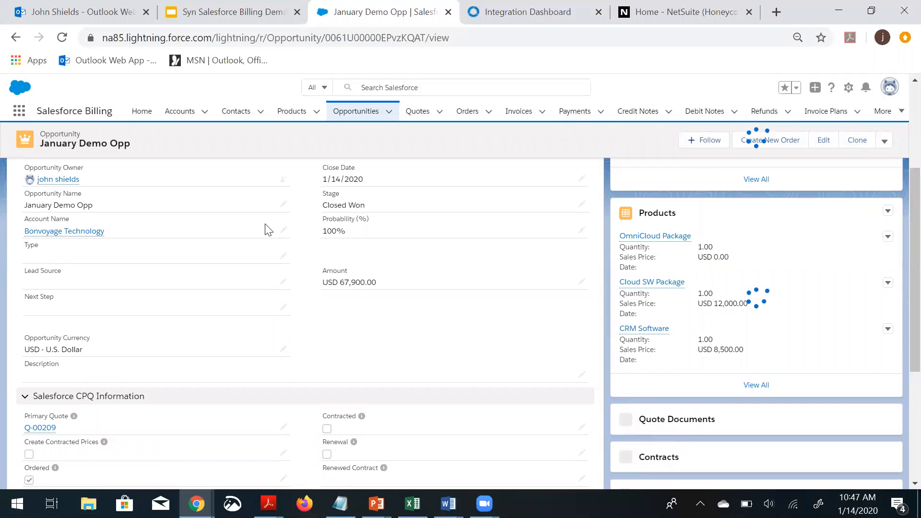
Reload the opportunity and open the order generated from it
click(63, 42)
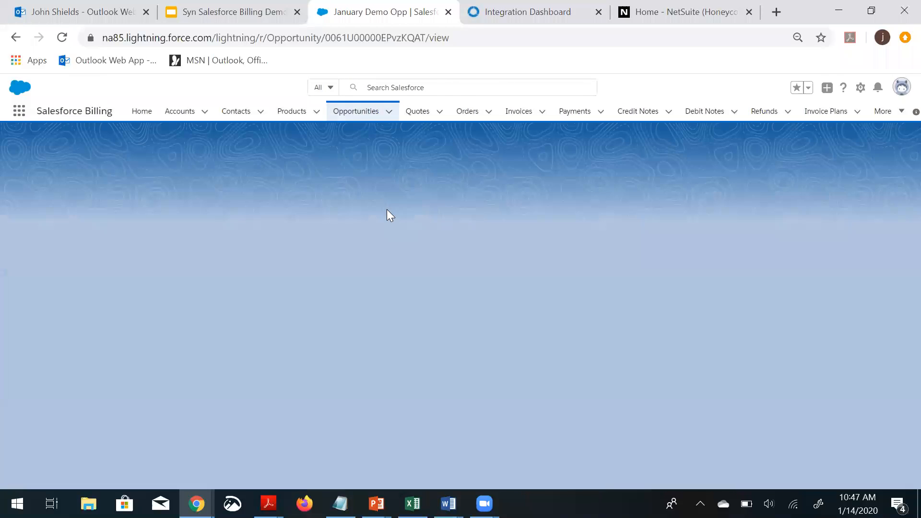
scroll(478, 248, down, 1)
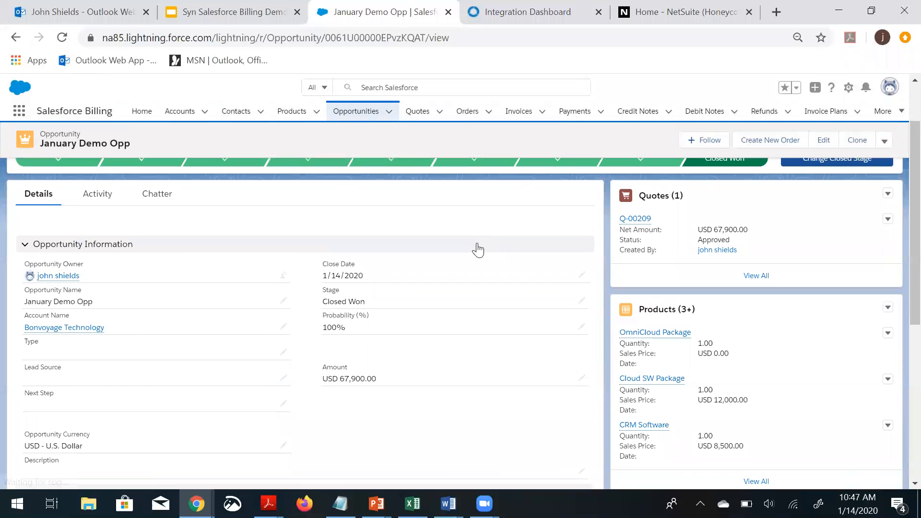
scroll(556, 245, down, 4)
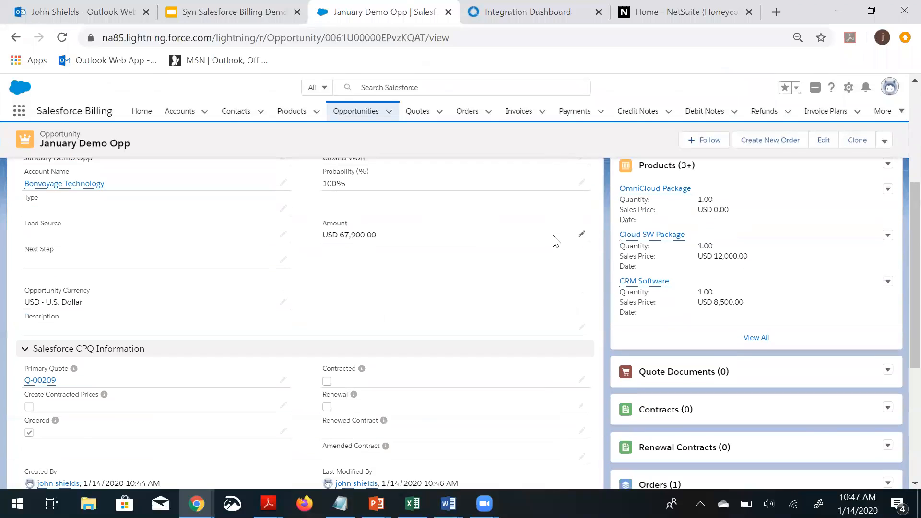
scroll(547, 240, down, 1)
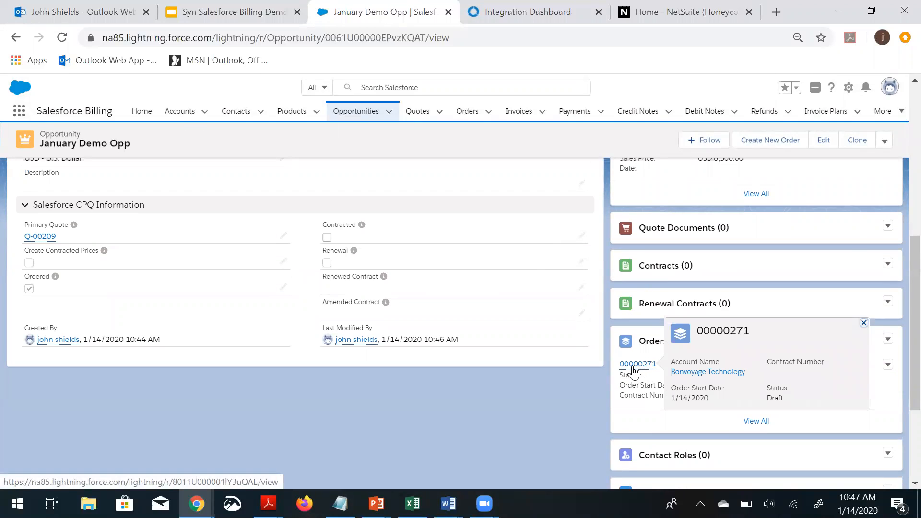
click(633, 365)
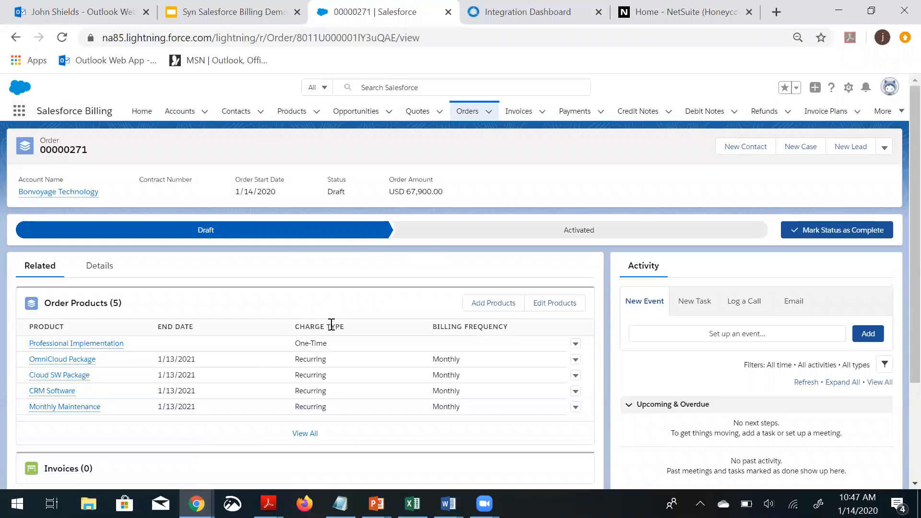
Set the order's status to Activated
click(425, 230)
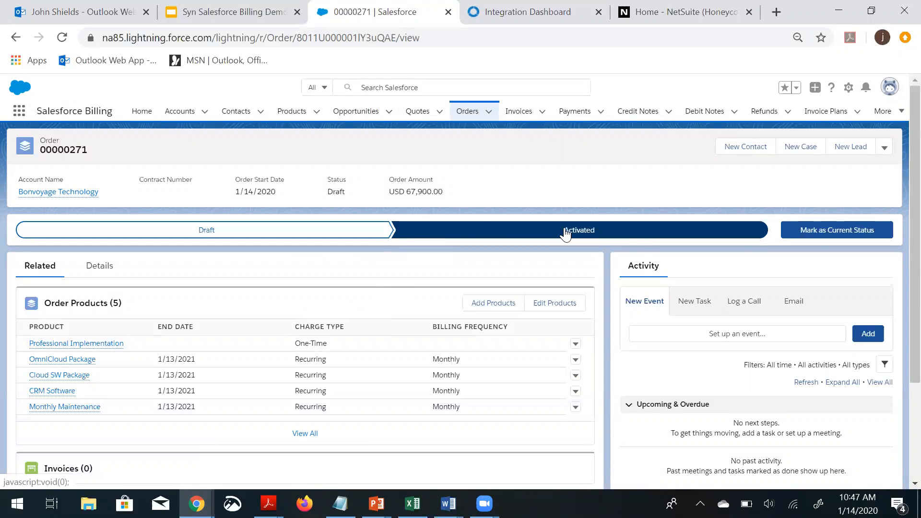
click(815, 229)
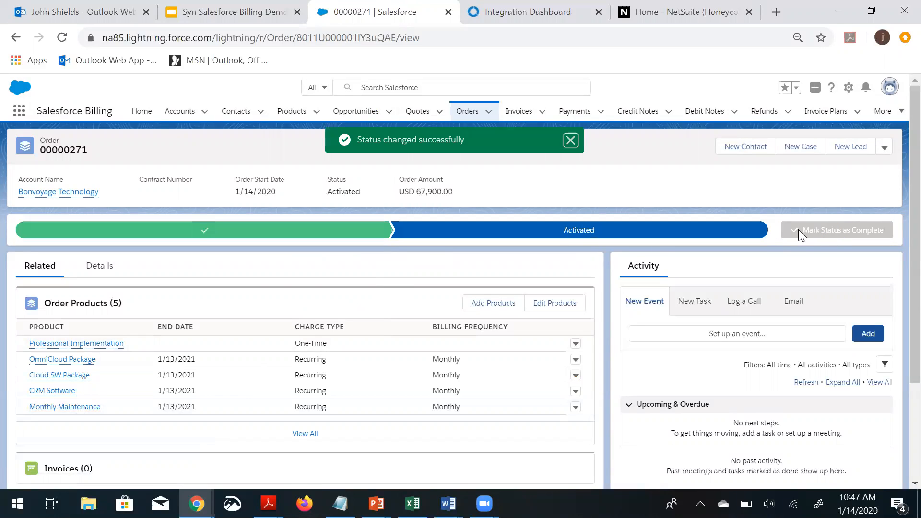
In the order details, tick Contracted and Bill Now, then save the order
click(101, 268)
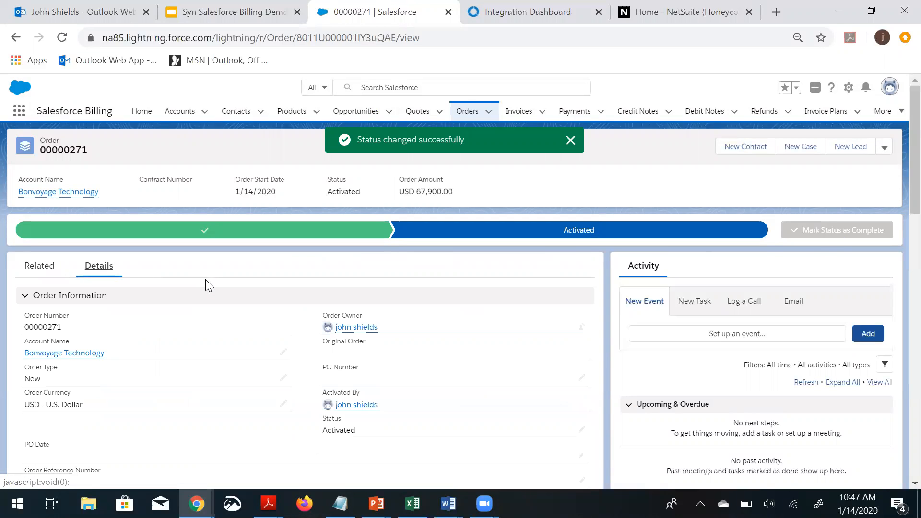
scroll(226, 302, down, 1)
scroll(232, 294, down, 3)
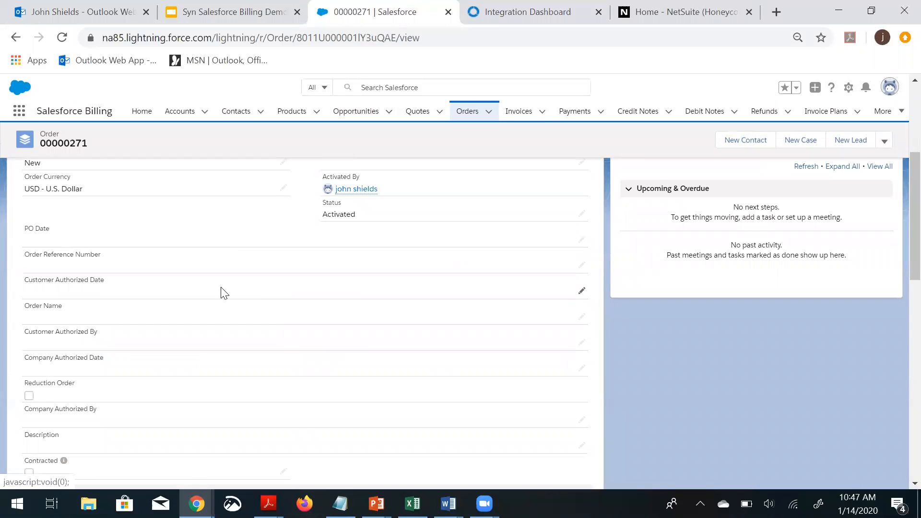
scroll(224, 292, down, 3)
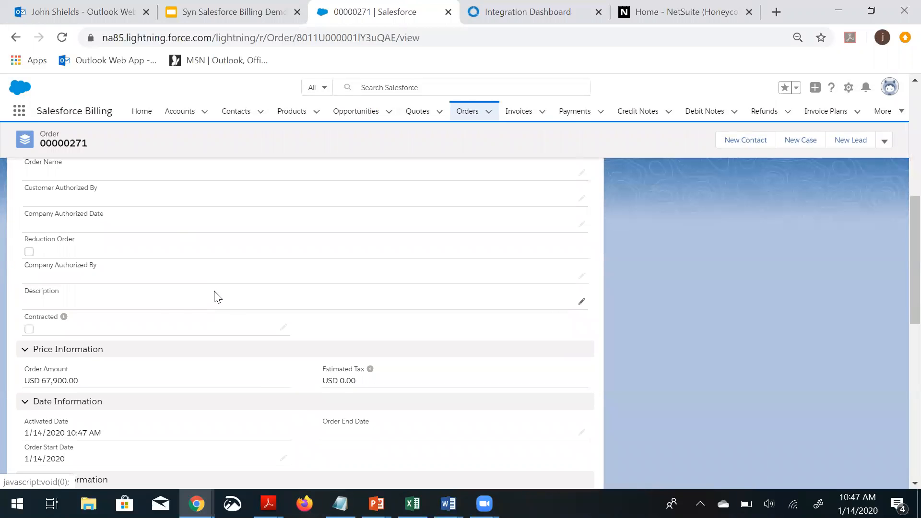
click(28, 330)
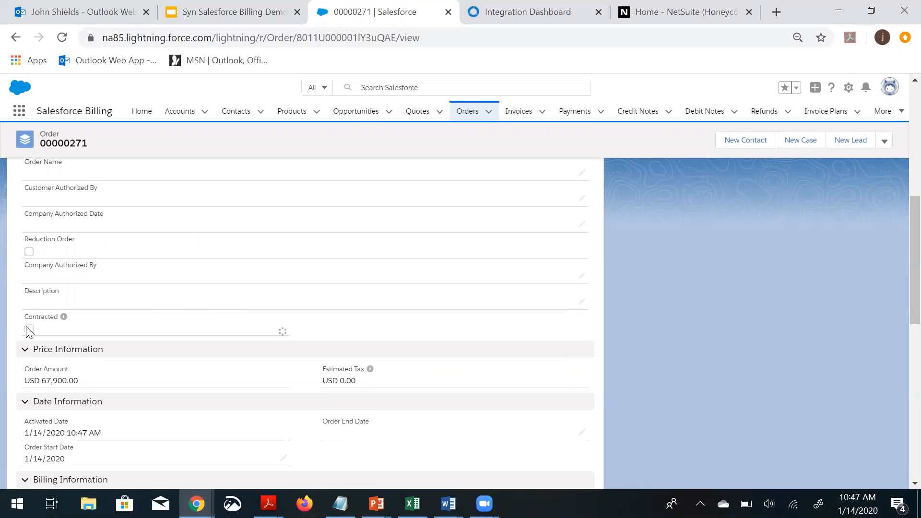
click(37, 325)
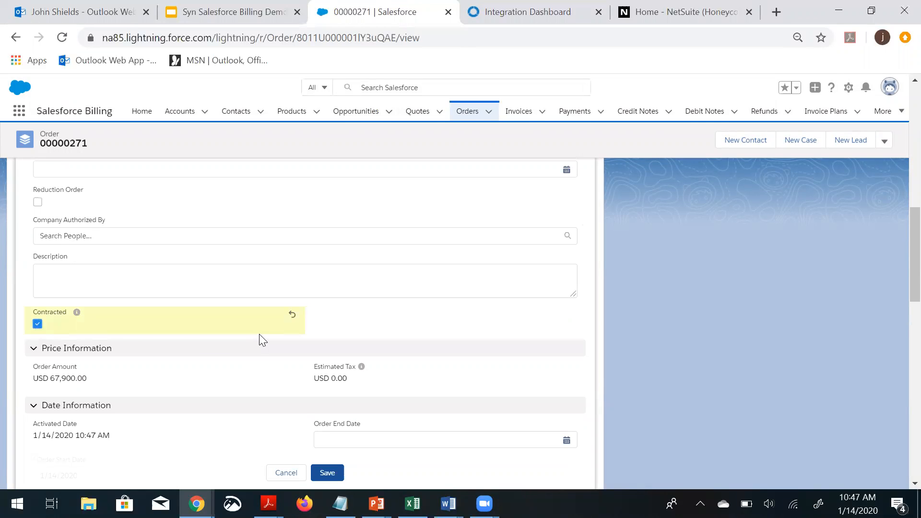
scroll(259, 334, down, 3)
scroll(260, 334, down, 2)
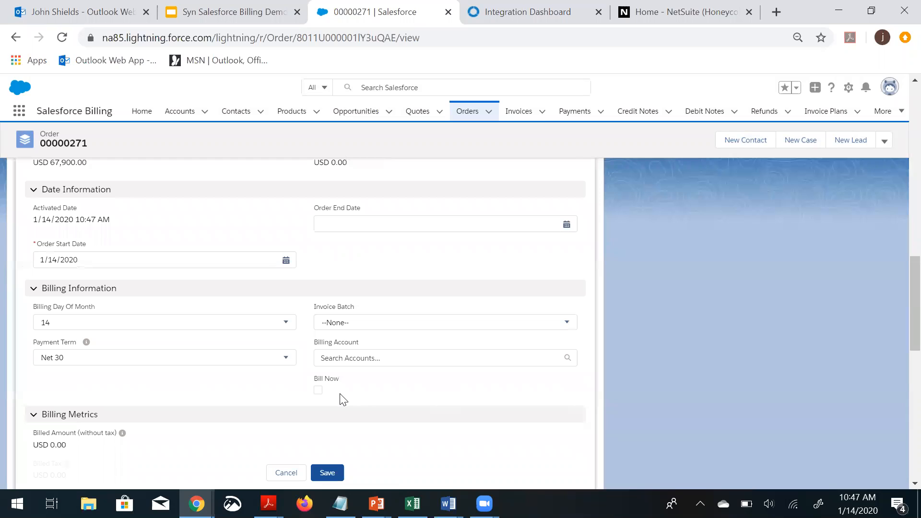
click(317, 390)
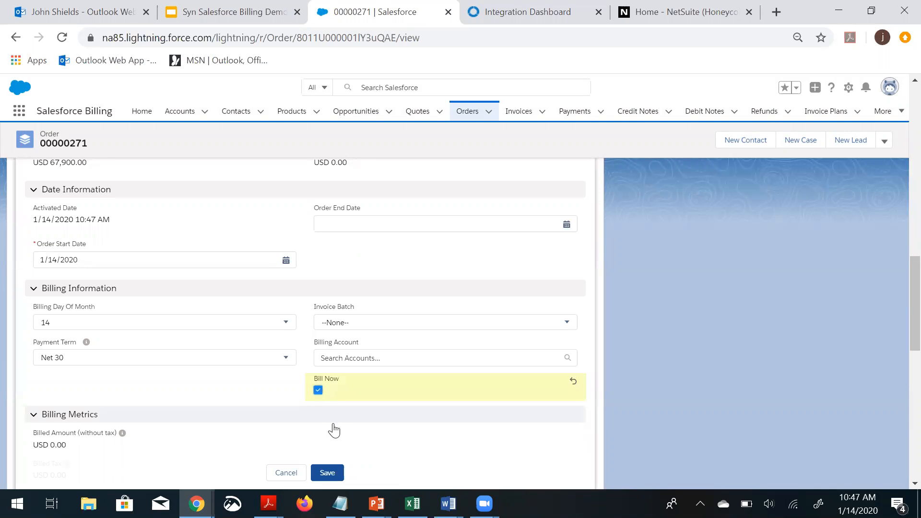
click(326, 476)
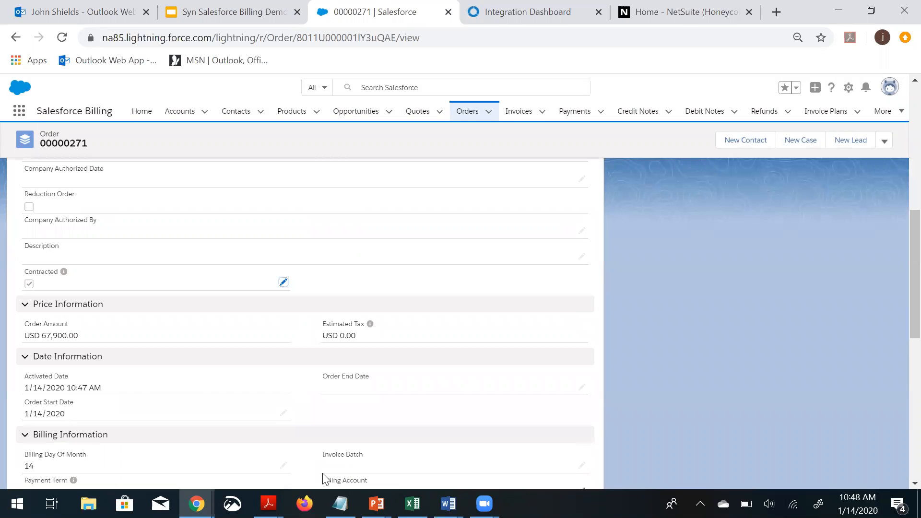
Open the contract generated from the order to review its subscriptions, then return to the order
scroll(213, 316, down, 1)
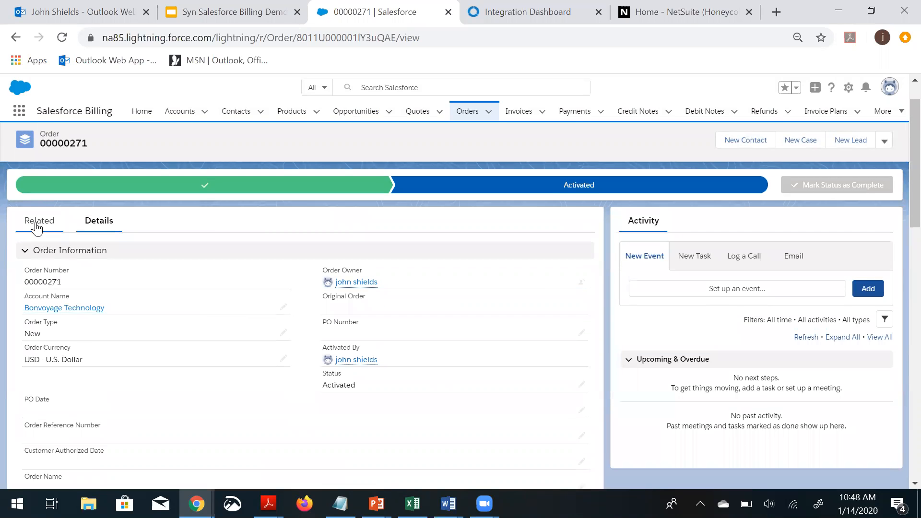
click(37, 224)
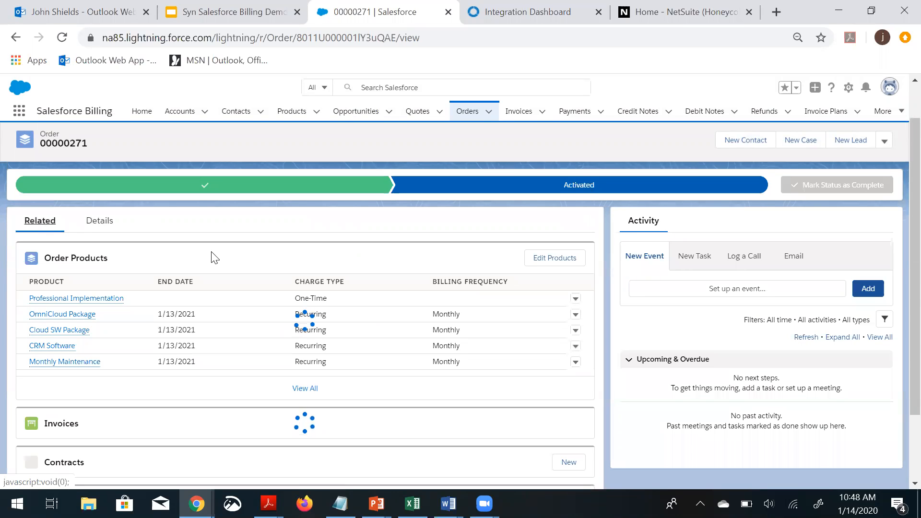
scroll(165, 268, down, 5)
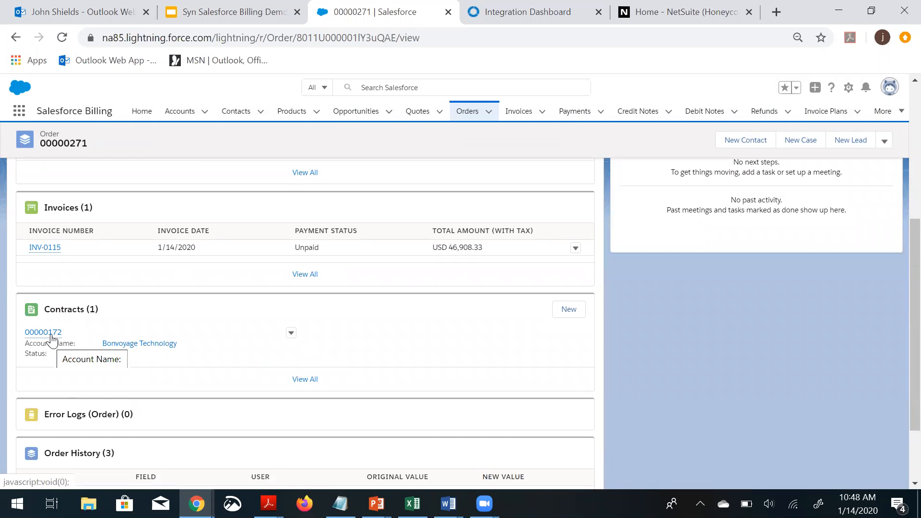
click(50, 334)
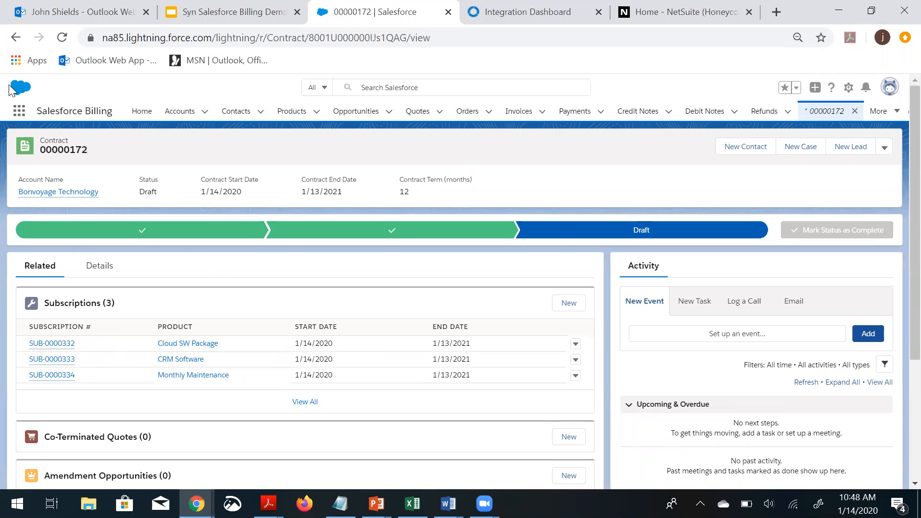
click(16, 37)
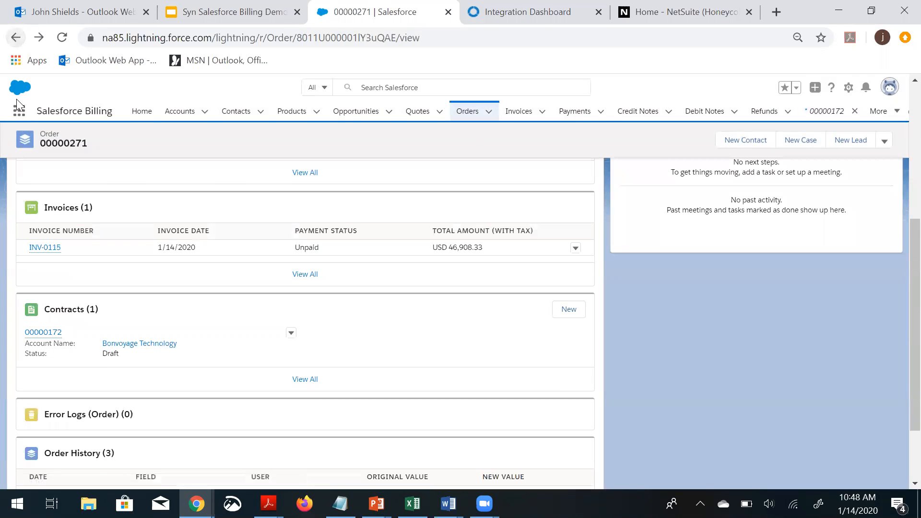
Open the order's invoice and review the full list of its invoice lines
click(40, 247)
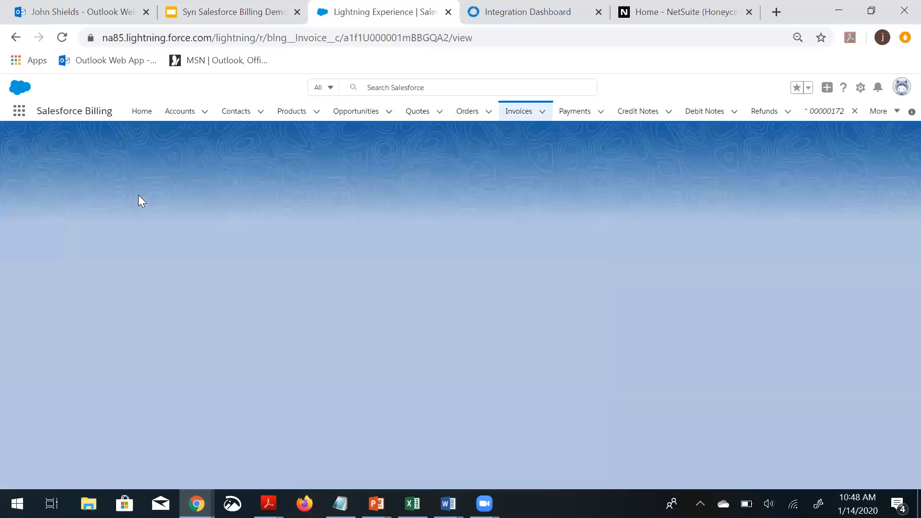
scroll(152, 254, down, 5)
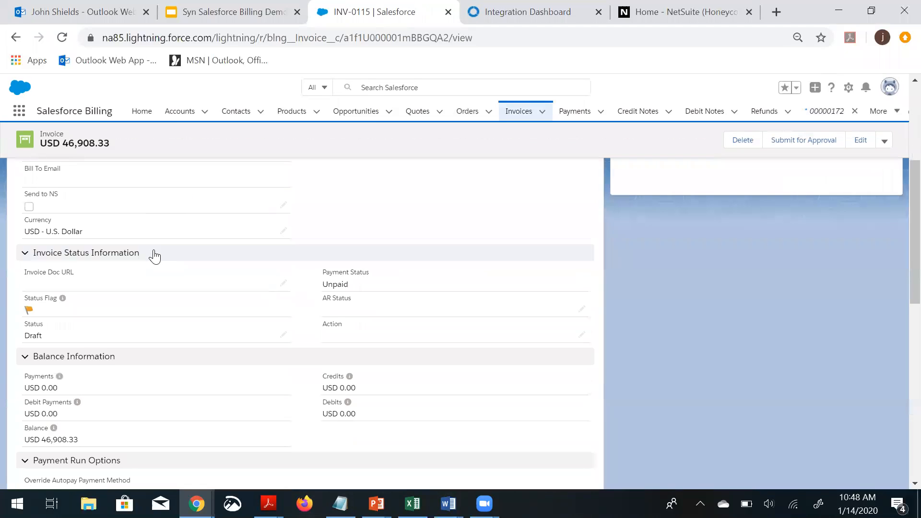
scroll(154, 257, down, 5)
scroll(154, 255, up, 10)
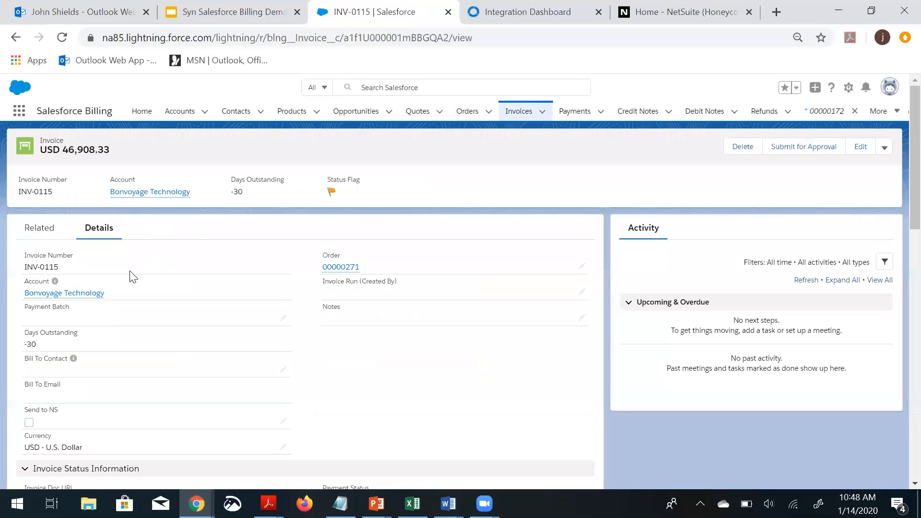
click(39, 229)
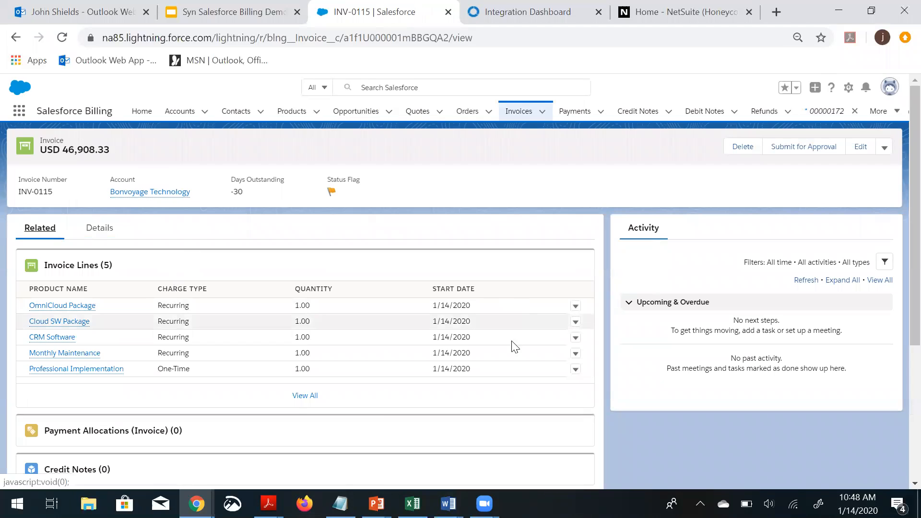
click(300, 400)
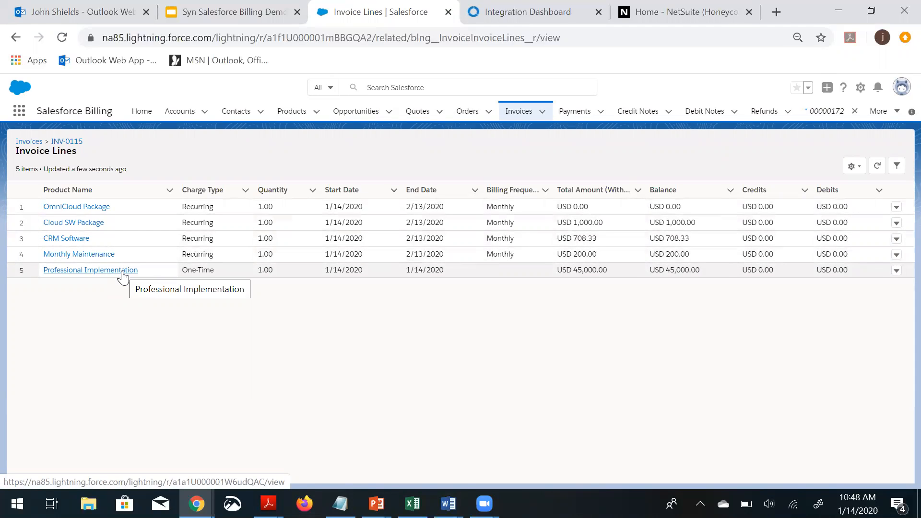
click(15, 38)
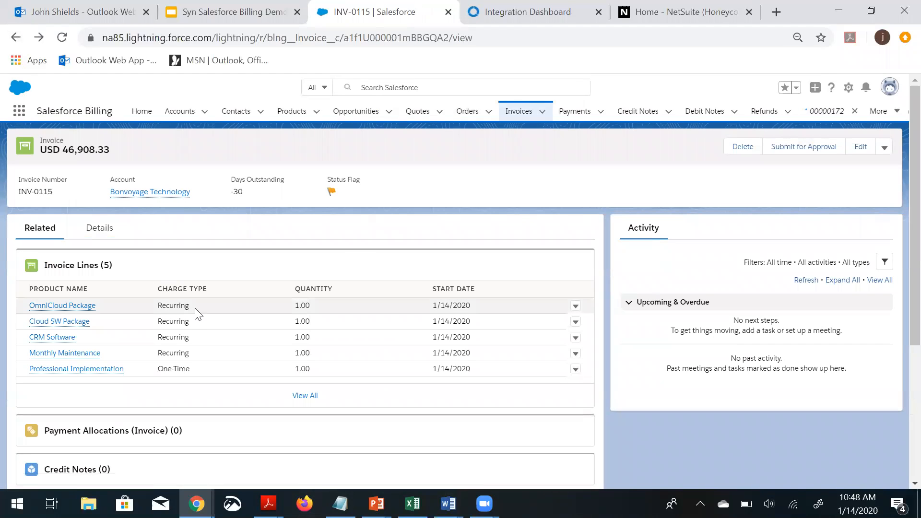
In the invoice's details, tick Send to NS and save the invoice
scroll(185, 298, down, 3)
scroll(184, 301, up, 3)
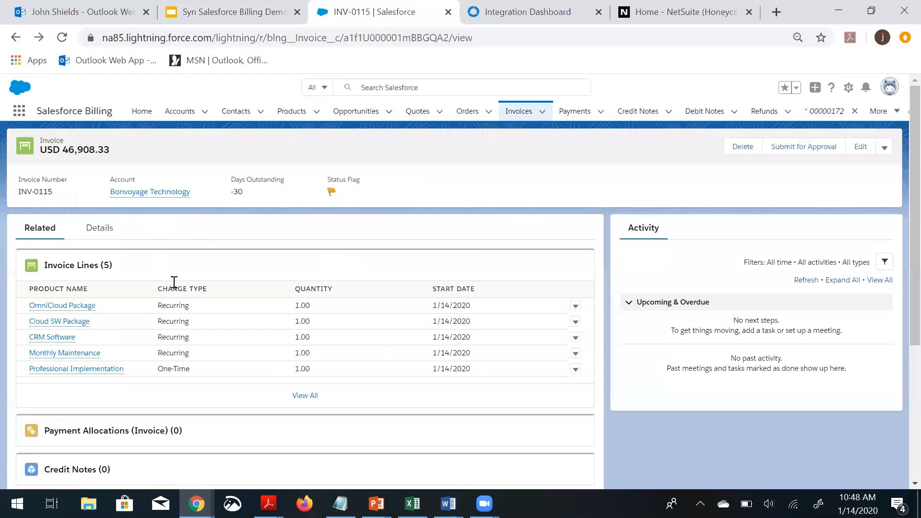
click(99, 228)
scroll(117, 265, down, 3)
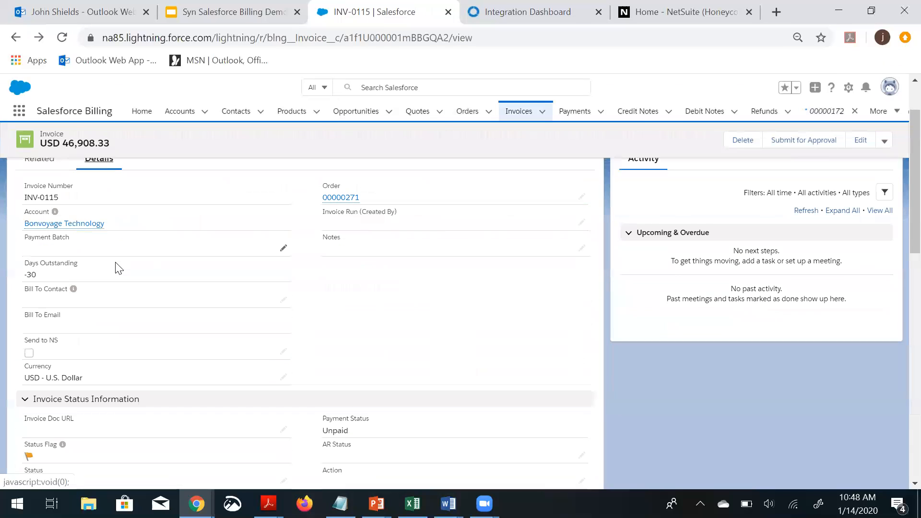
double_click(29, 353)
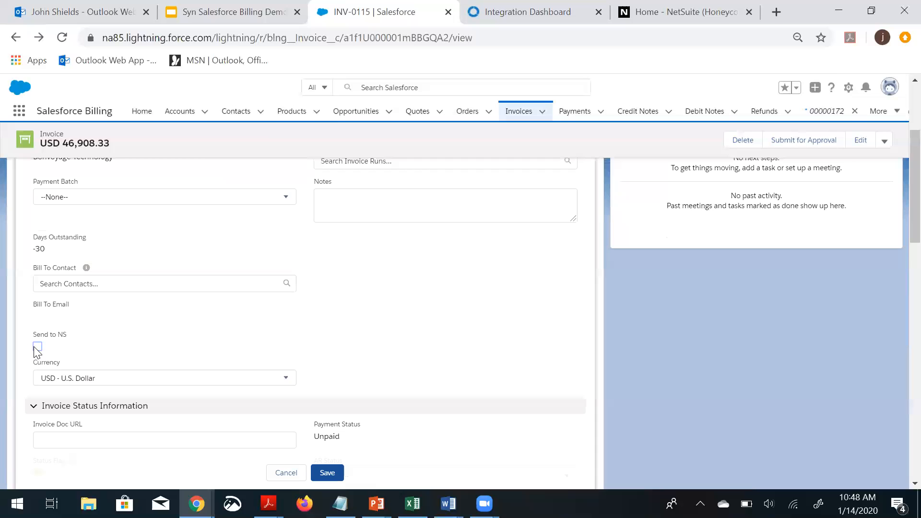
click(38, 347)
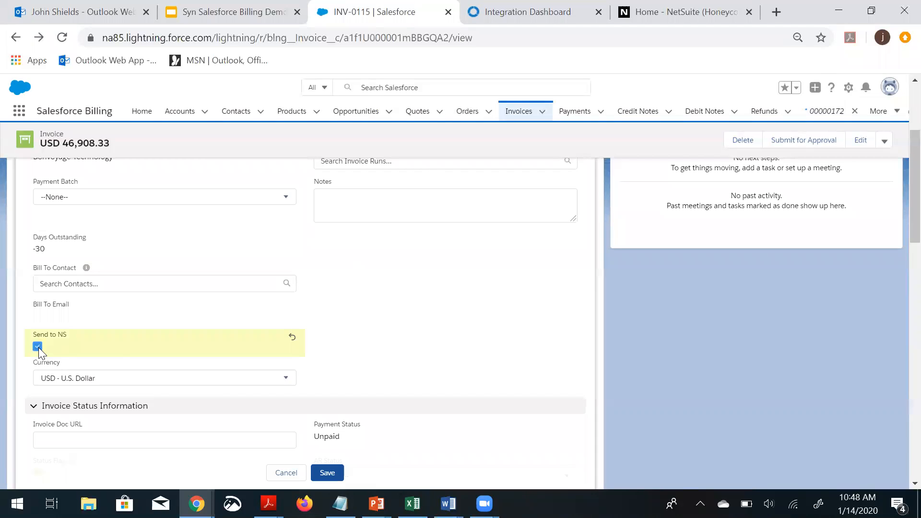
click(328, 480)
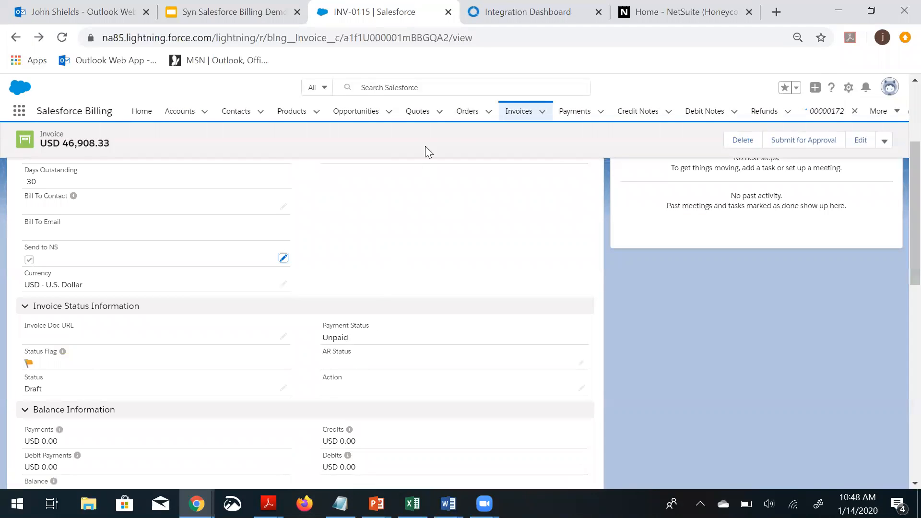
In Celigo's integration settings, run the Salesforce Invoice to NetSuite Invoice flow now
click(489, 14)
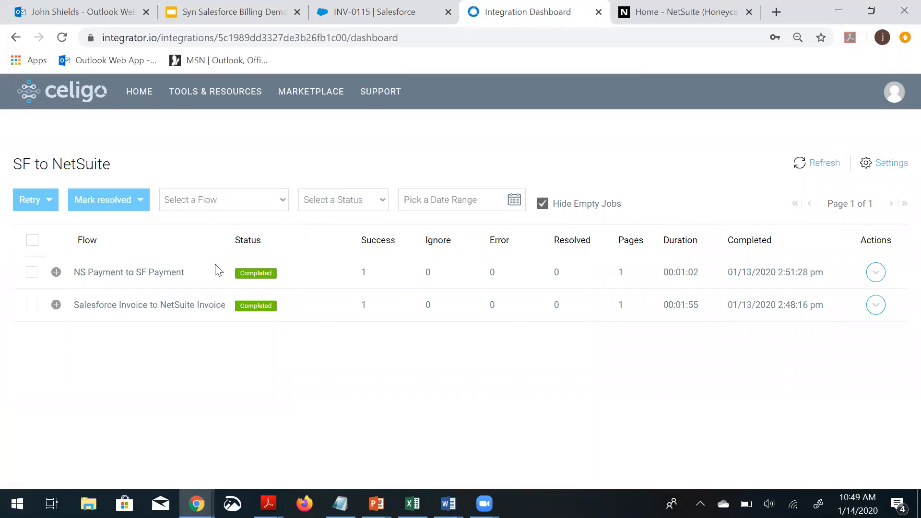
click(877, 163)
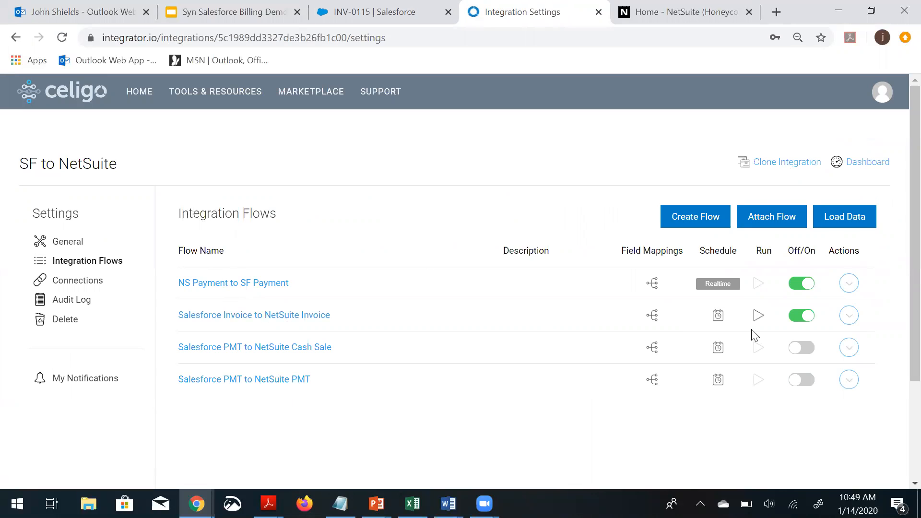
click(758, 316)
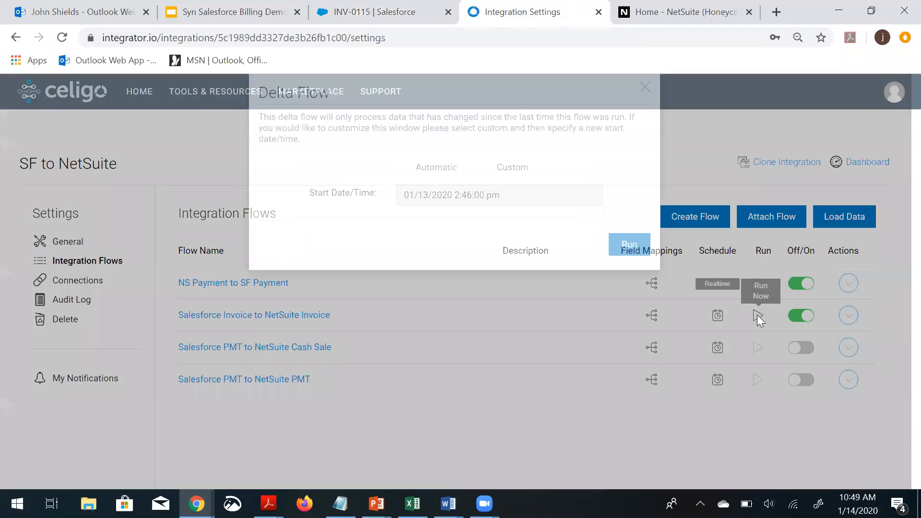
click(628, 286)
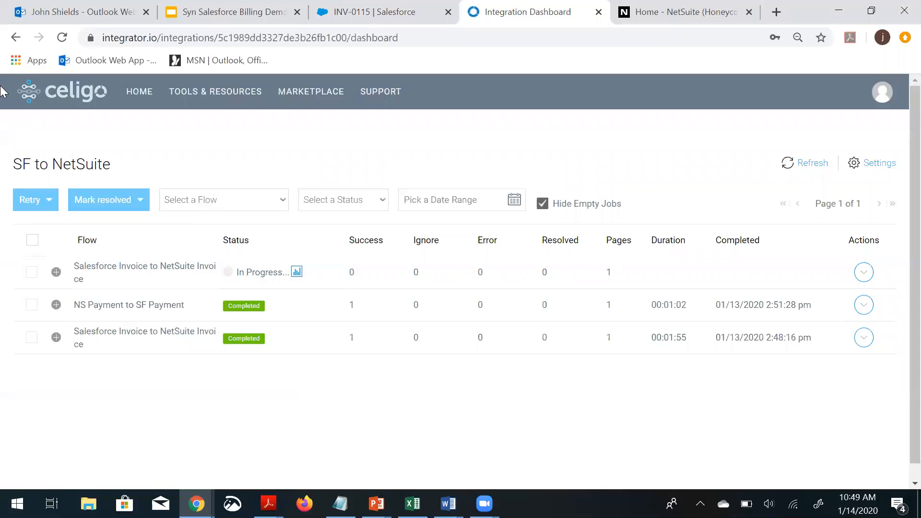
key(ctrl+minus)
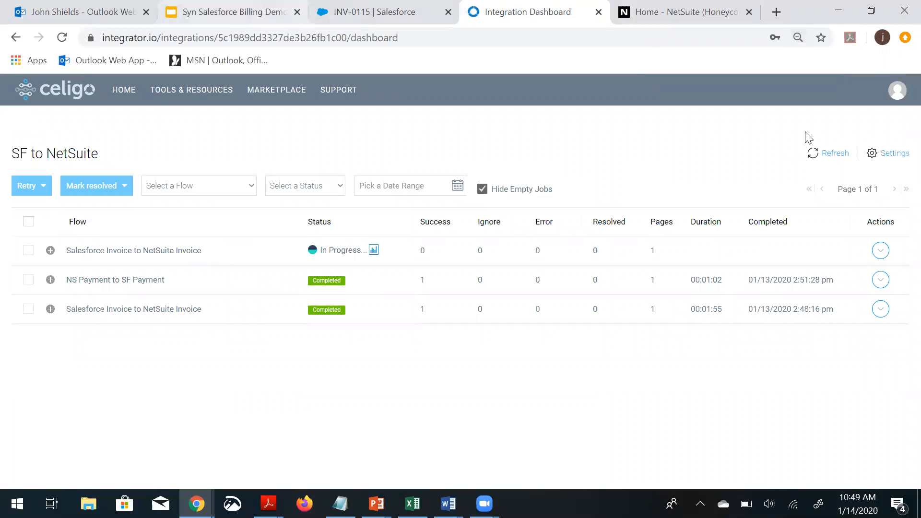
In NetSuite, search for Bonvoyage and open the Bonvoyage Technology customer record
click(689, 13)
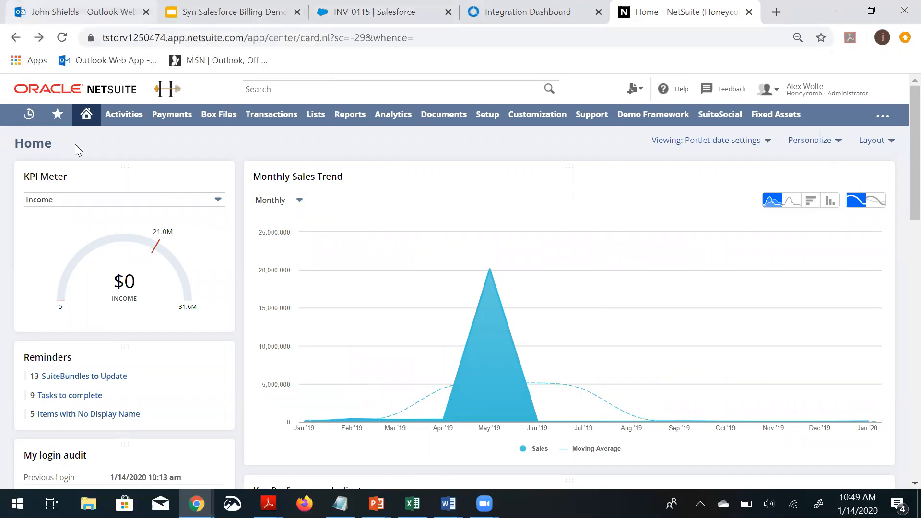
click(253, 88)
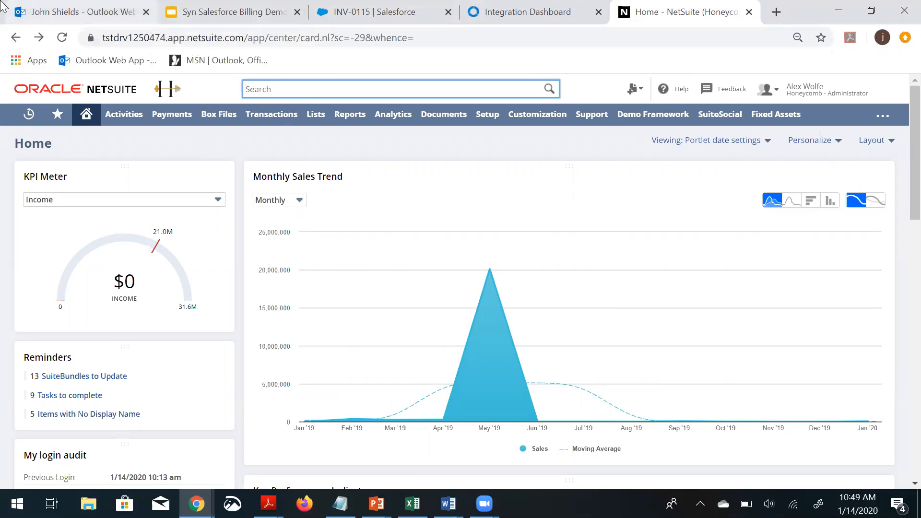
text(Bonvoyage)
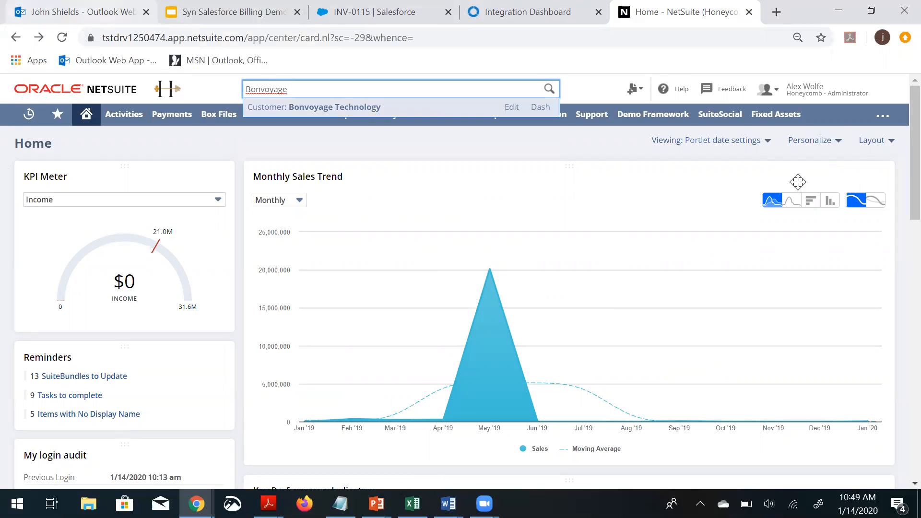
click(342, 108)
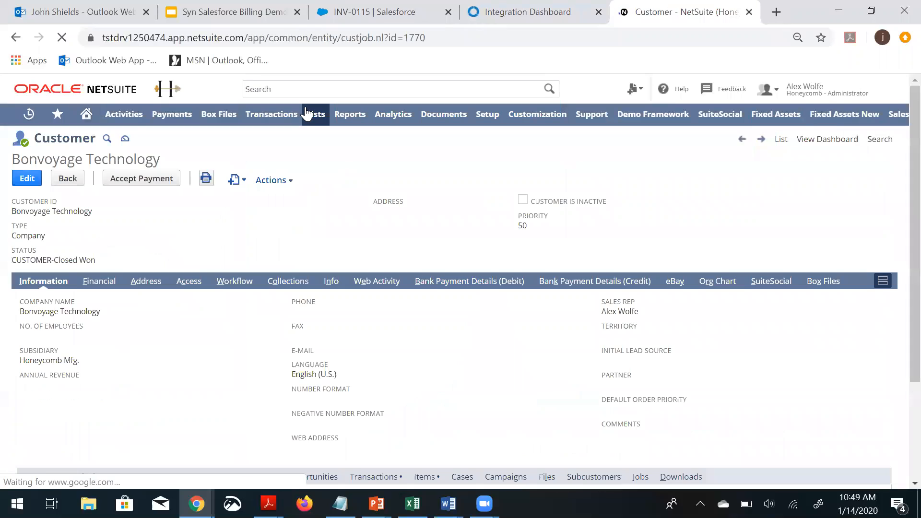
Refresh the Celigo dashboard to check the invoice flow's job, then return to the NetSuite customer
click(489, 17)
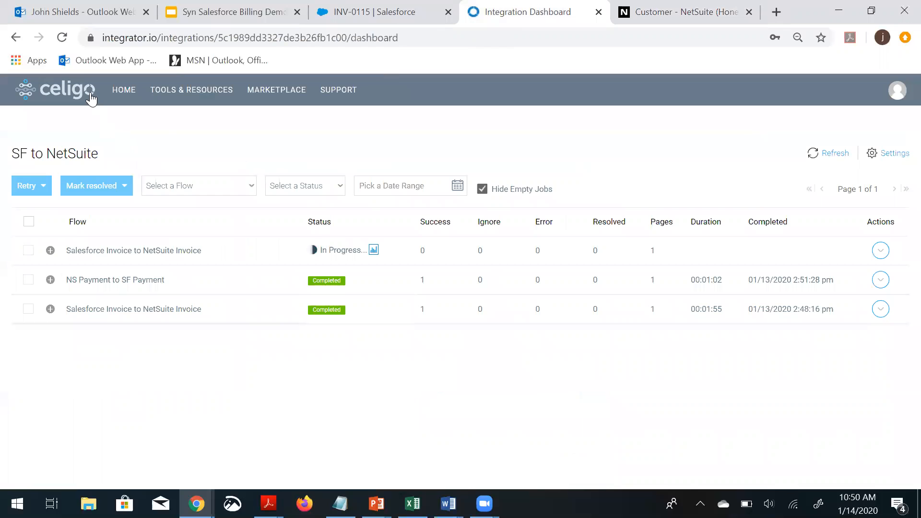
click(62, 38)
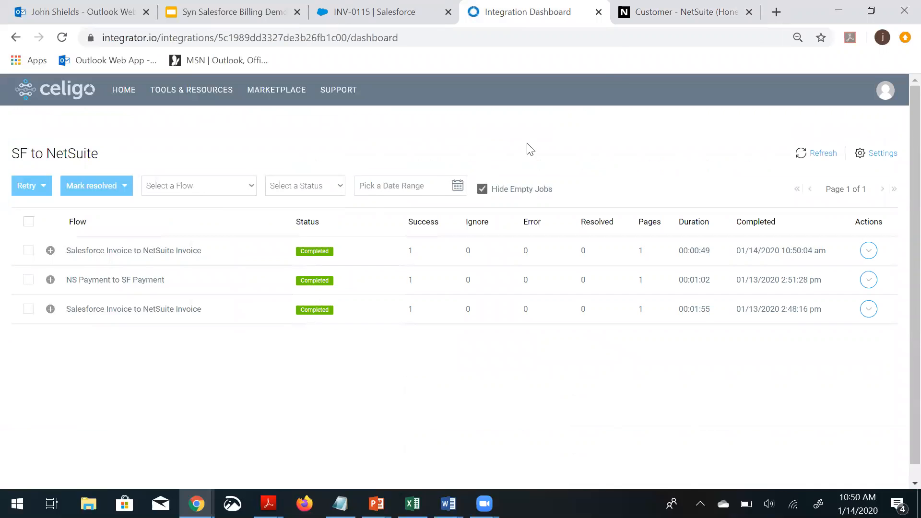
click(648, 16)
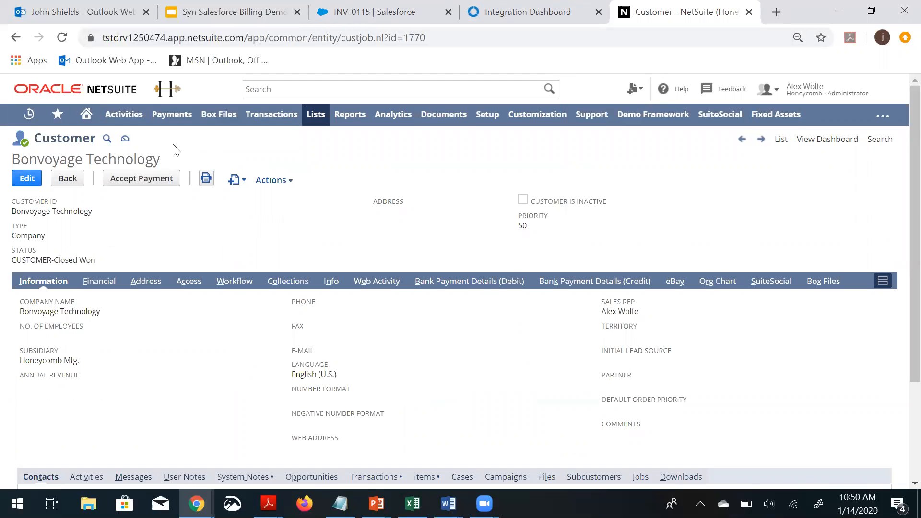
Open the customer's transactions and open invoice INV10000159 dated 1/14/2020
scroll(98, 153, down, 1)
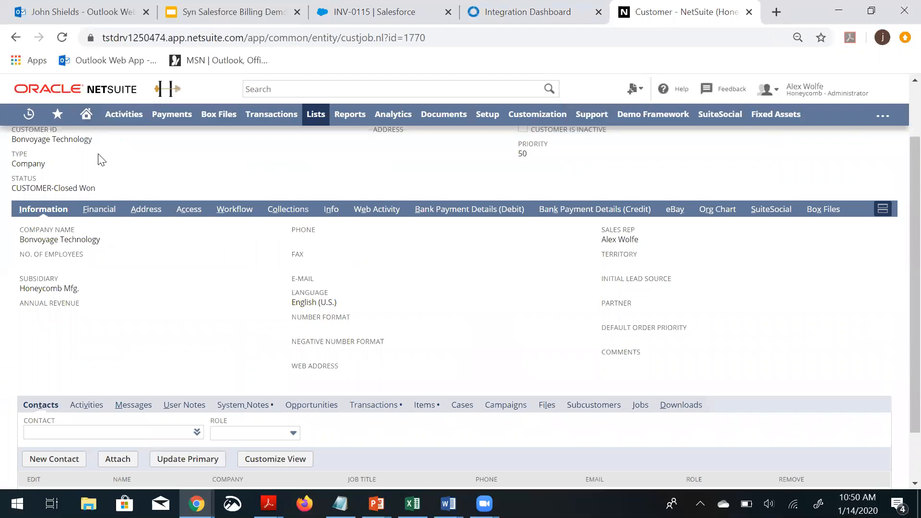
scroll(99, 159, down, 1)
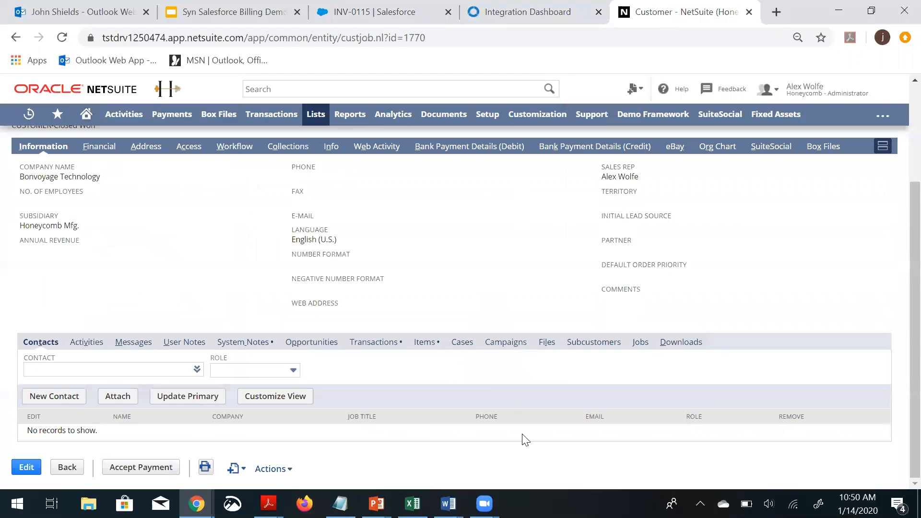
click(362, 343)
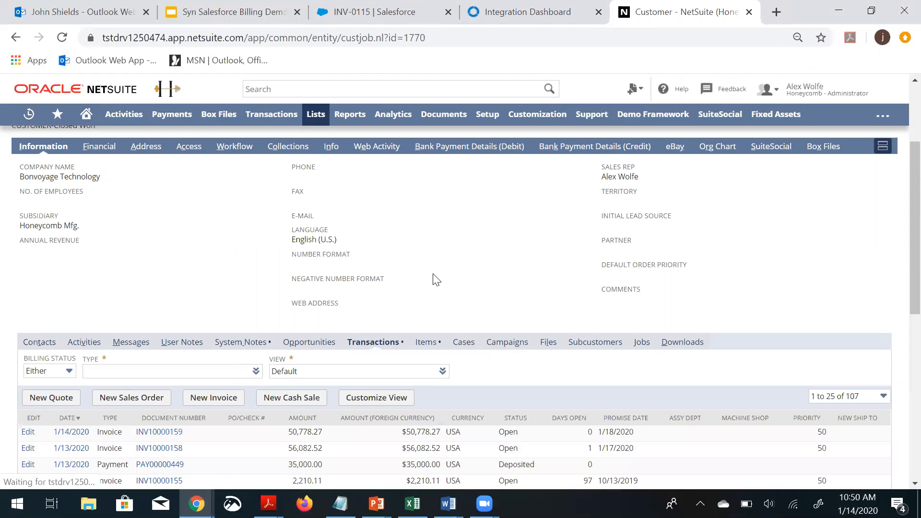
scroll(434, 280, down, 2)
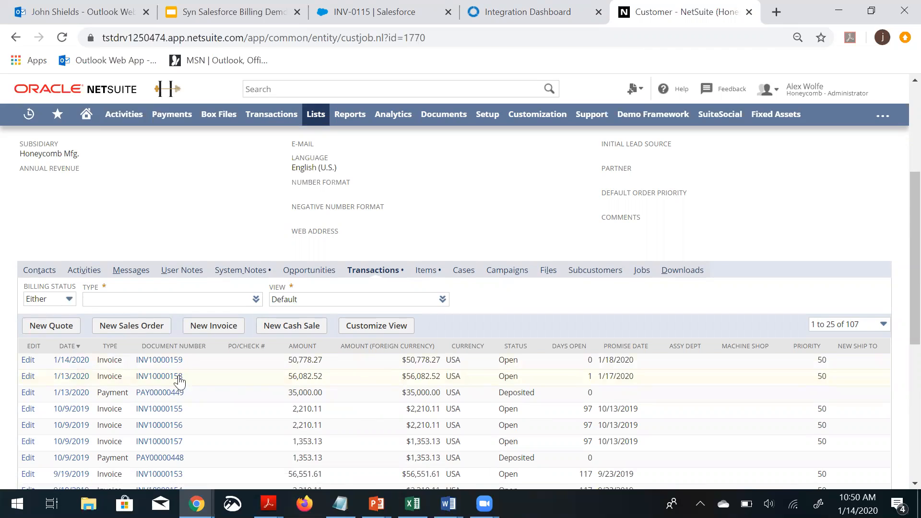
click(72, 361)
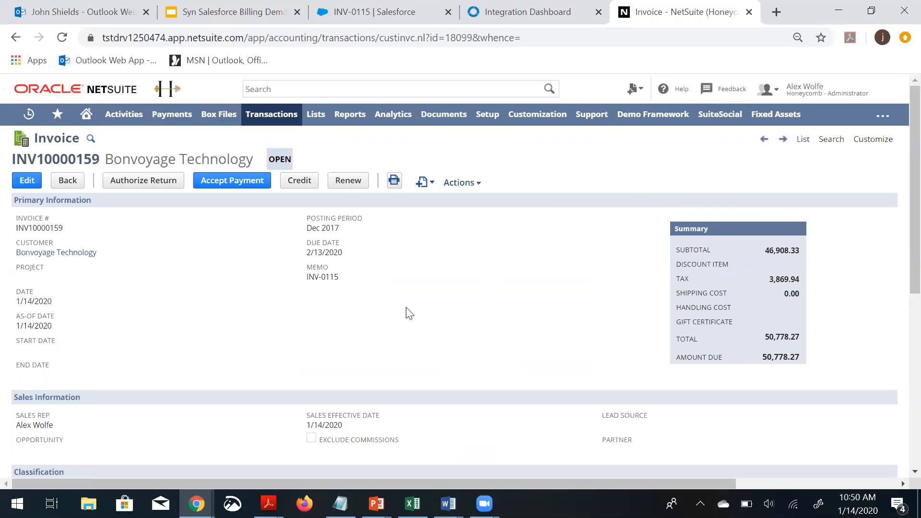
Accept a payment of 48000 on the invoice with Auto Apply ticked, then save and proceed past the date prompt
click(218, 186)
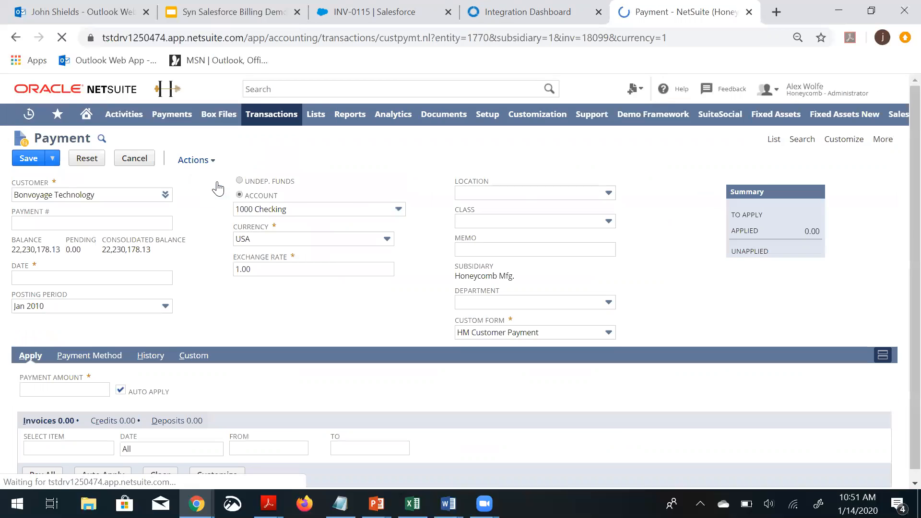
drag(72, 388, 10, 391)
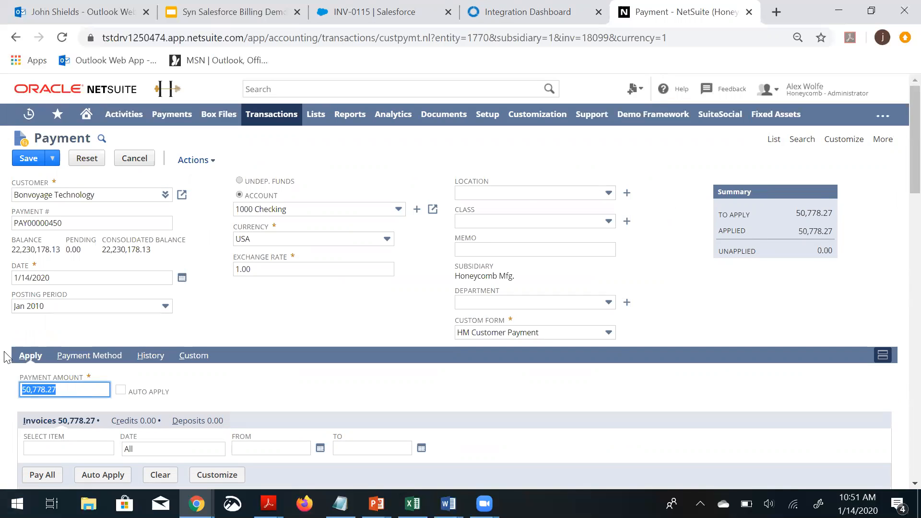
text(48000)
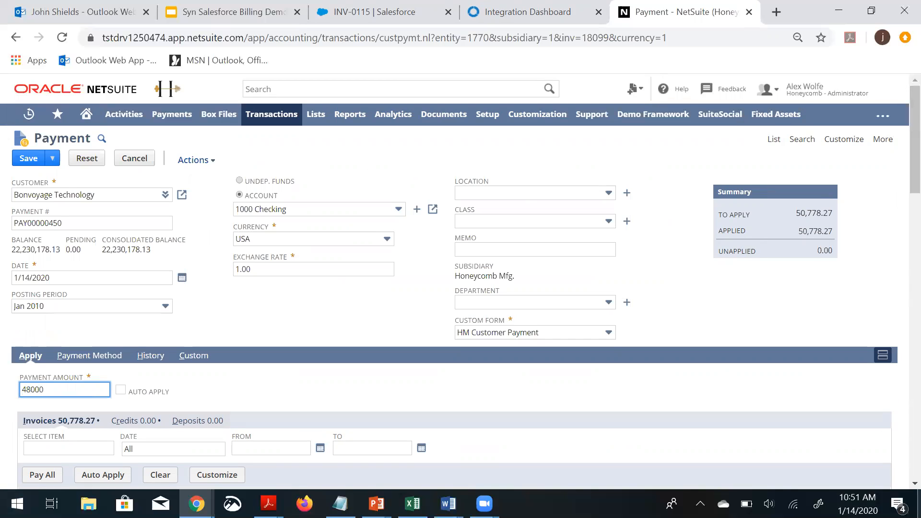
scroll(90, 404, down, 3)
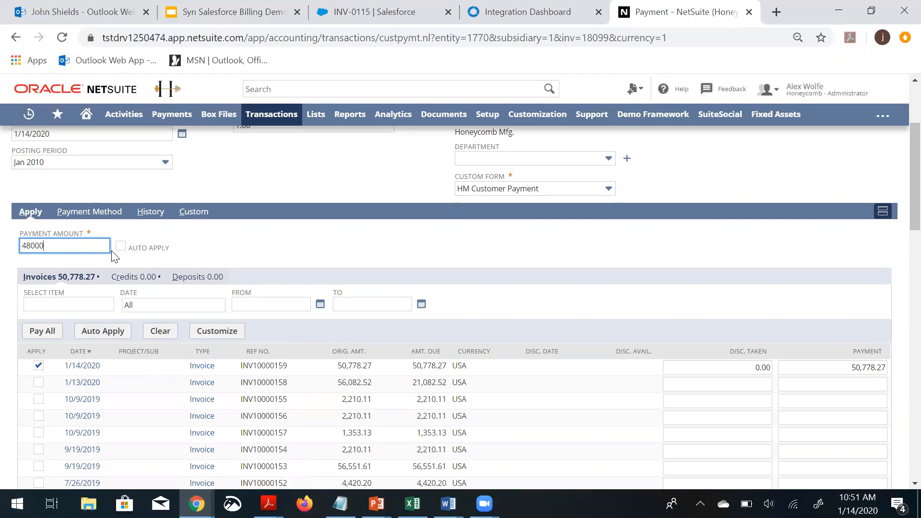
click(120, 246)
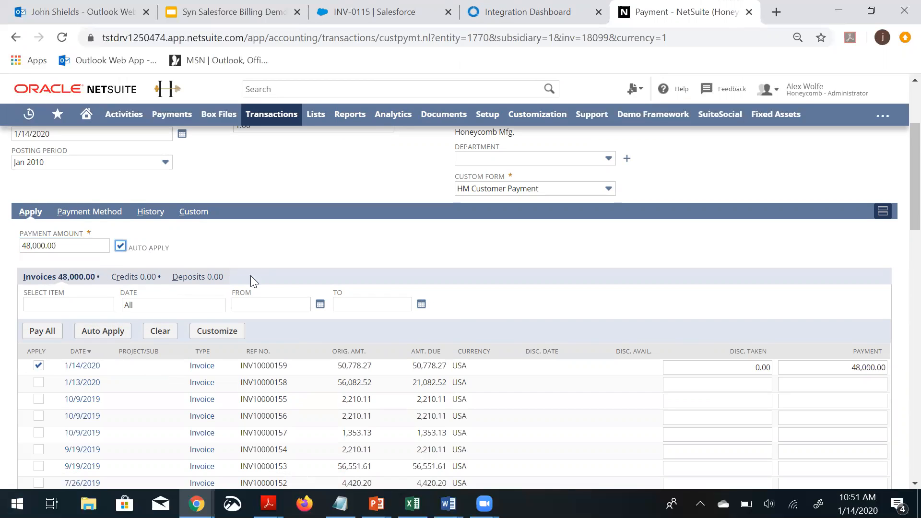
scroll(310, 284, up, 3)
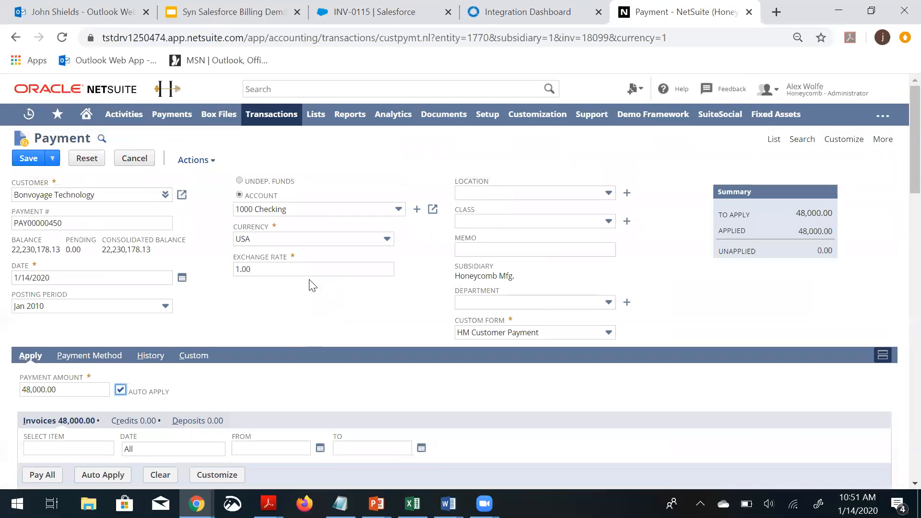
click(28, 161)
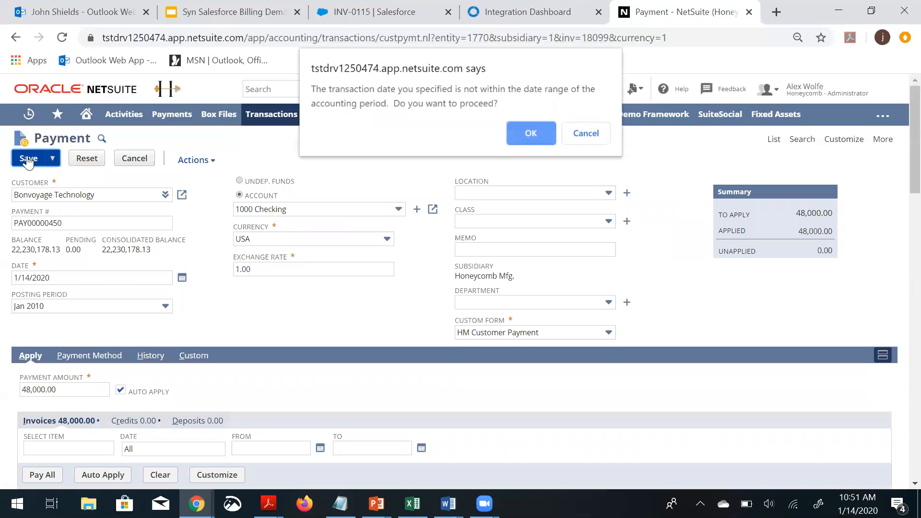
click(517, 137)
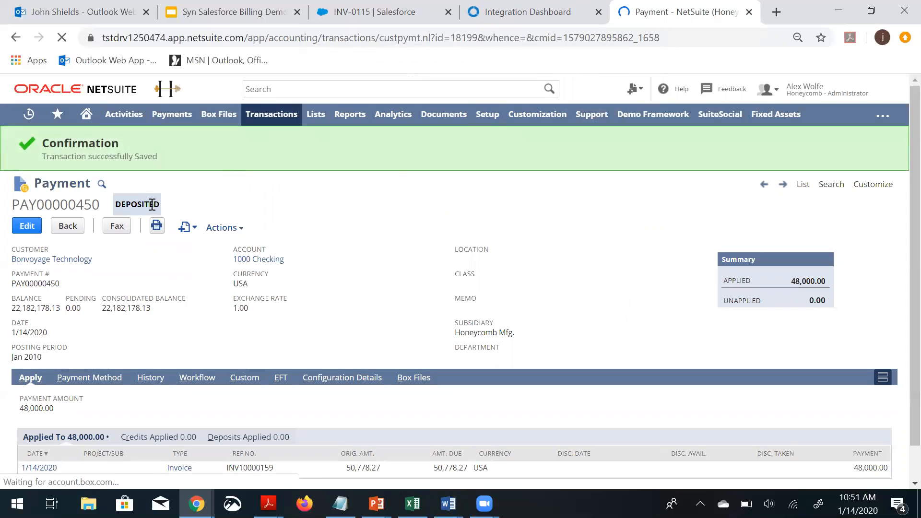
Reload the Celigo dashboard to monitor the NS Payment to SF Payment job
click(503, 14)
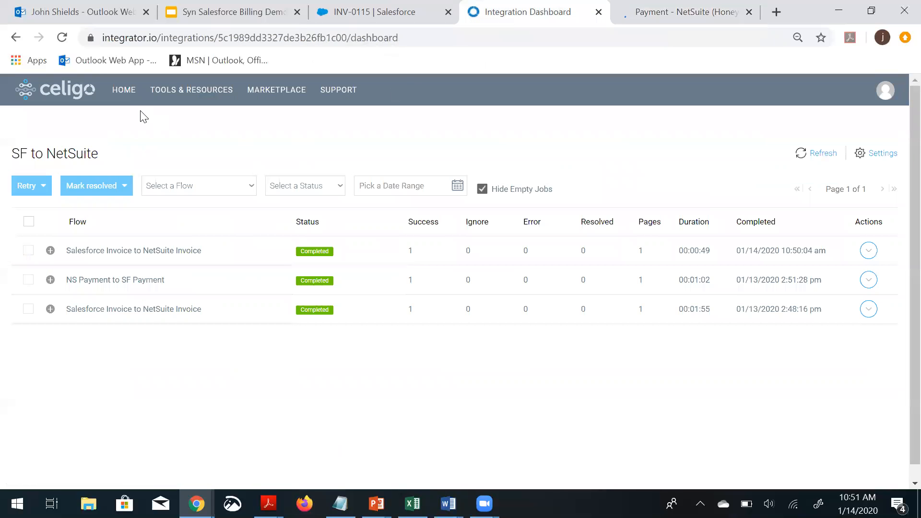
click(62, 38)
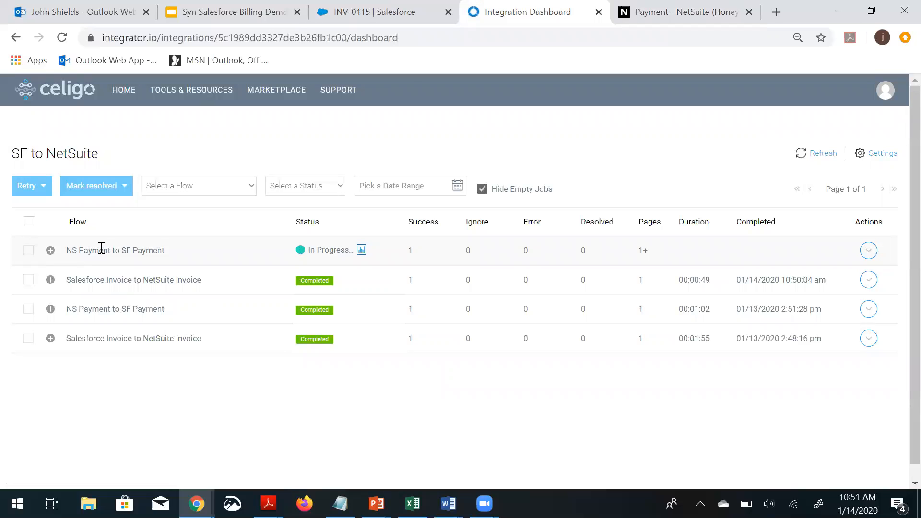
click(67, 43)
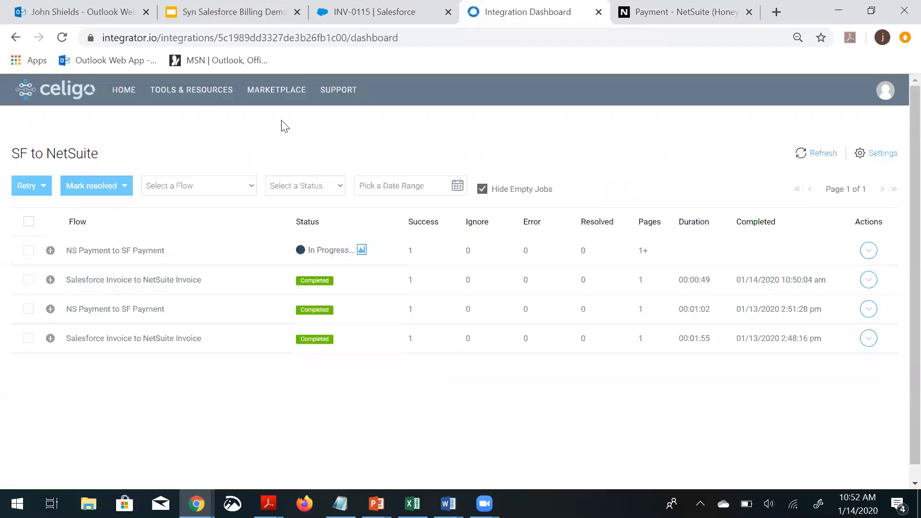
Open the Bonvoyage Technology account in Salesforce Billing and scroll through its related lists down to invoices
click(330, 16)
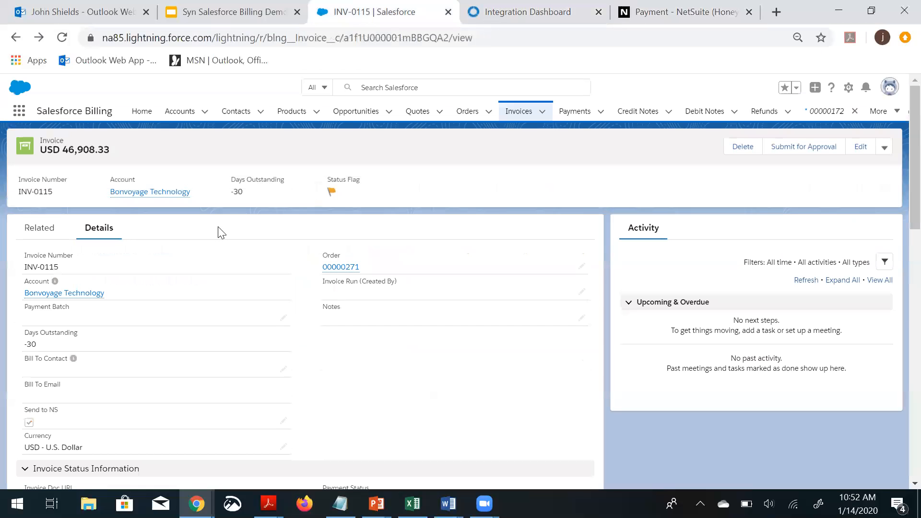
click(173, 115)
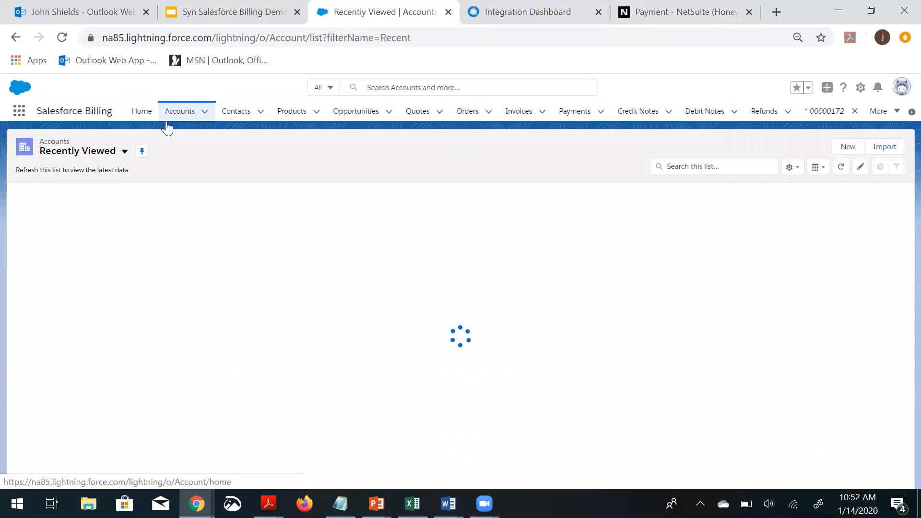
click(88, 208)
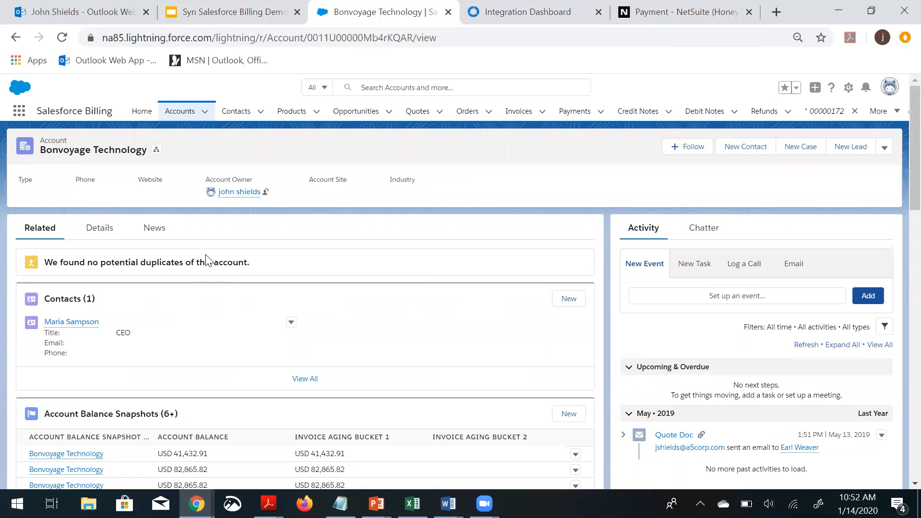
scroll(206, 261, down, 3)
scroll(206, 262, down, 5)
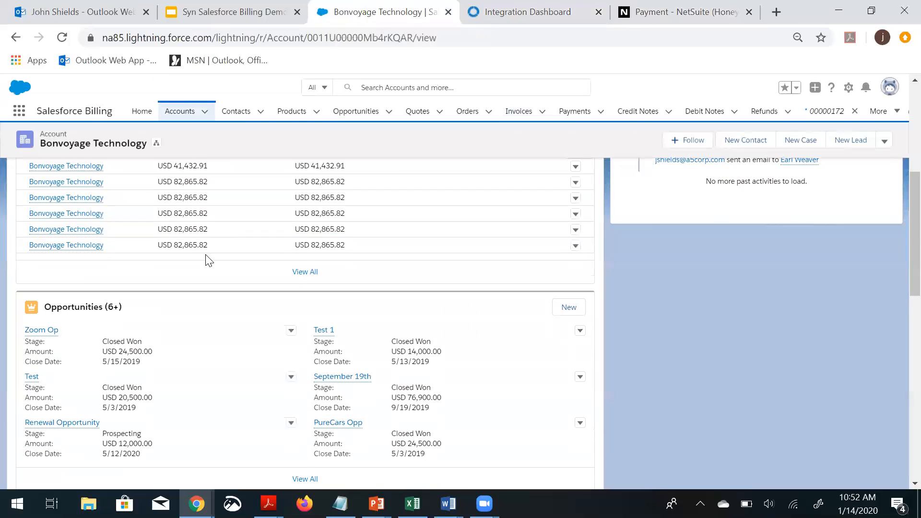
scroll(206, 261, down, 5)
scroll(206, 260, down, 7)
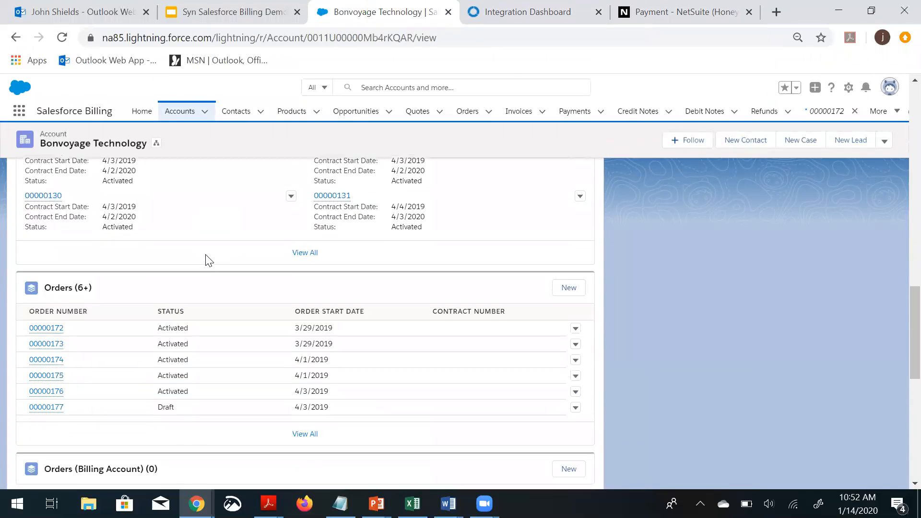
scroll(208, 260, down, 2)
scroll(209, 260, down, 3)
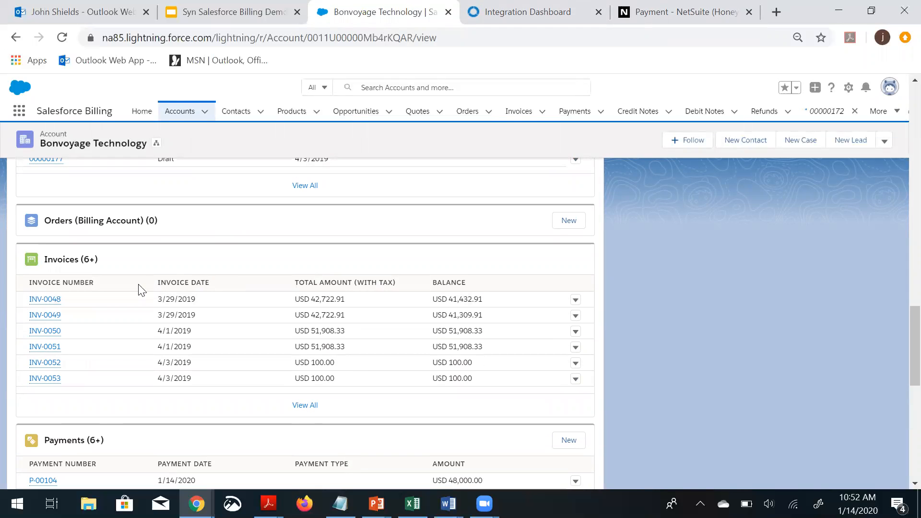
Open the account's full invoice list, go back, open its full payment list, and examine payment P-00104's details
click(305, 406)
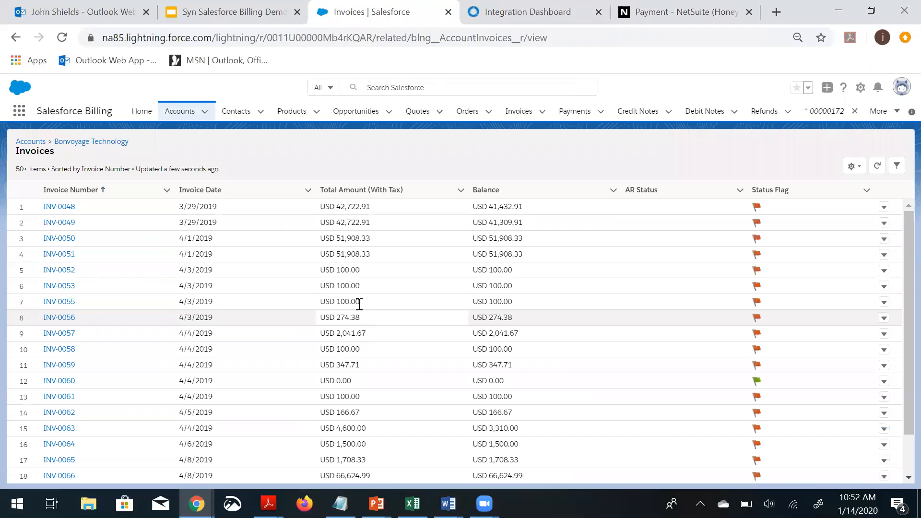
click(15, 37)
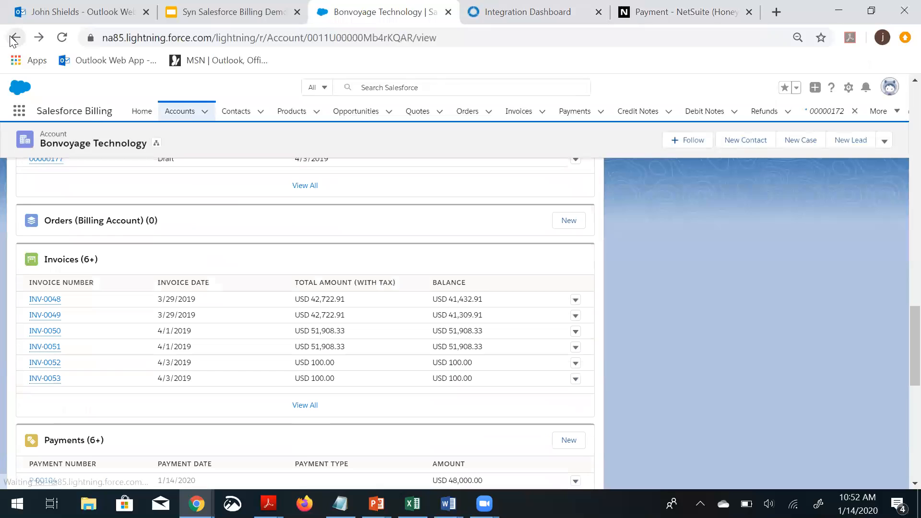
scroll(159, 226, down, 3)
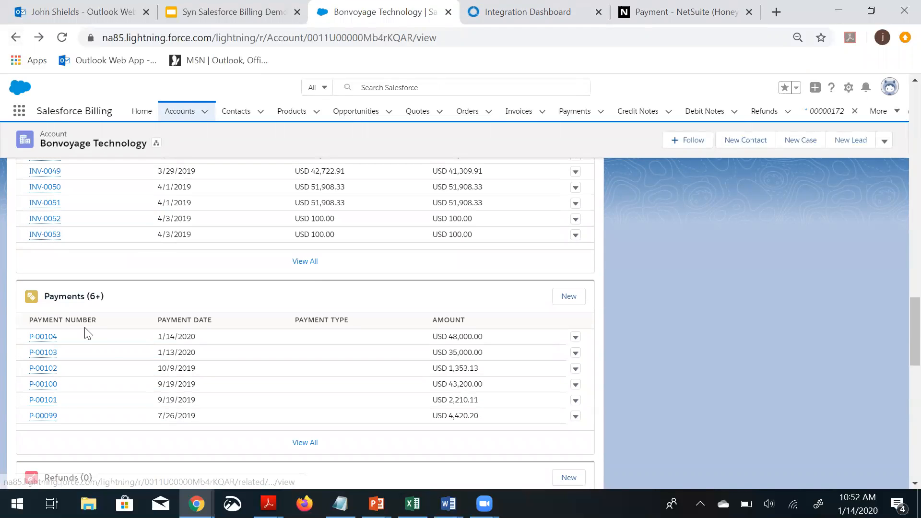
click(294, 446)
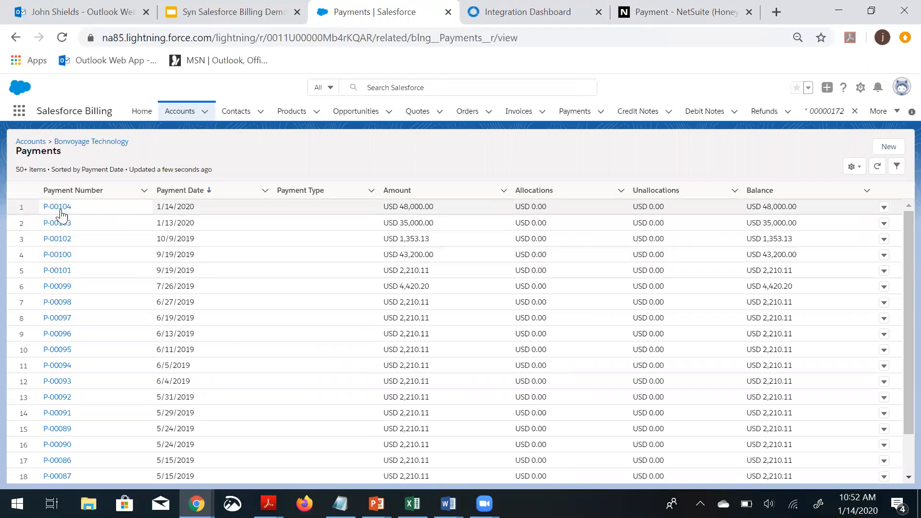
click(61, 209)
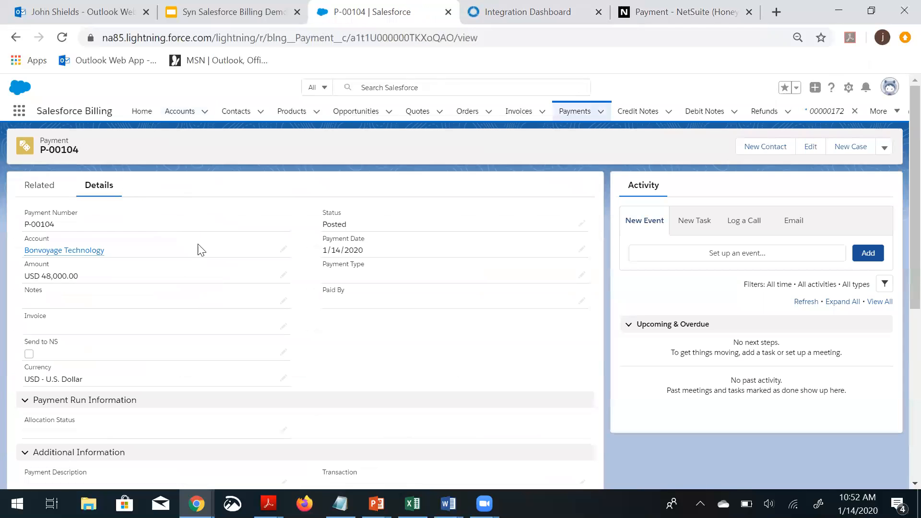
scroll(201, 249, down, 7)
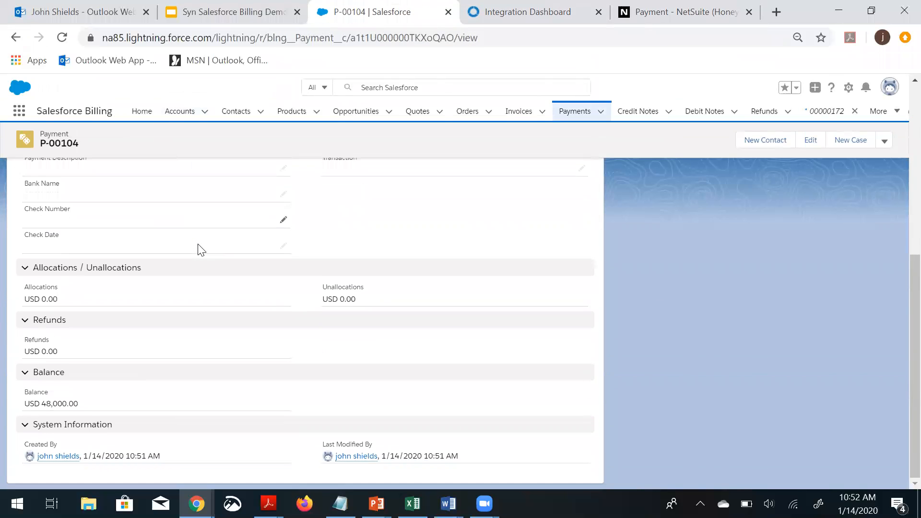
scroll(201, 249, up, 5)
scroll(201, 249, up, 2)
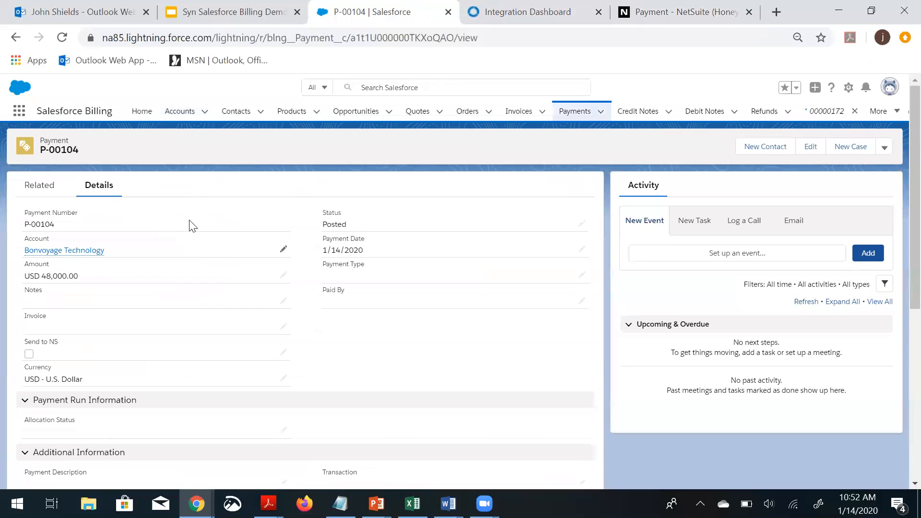
Switch to the Syn Salesforce Billing Demo presentation and select the second slide
click(207, 13)
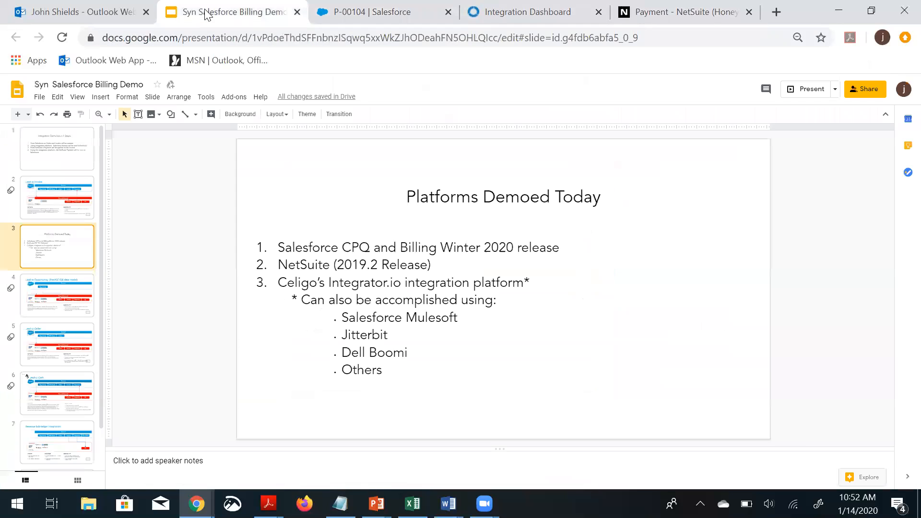
click(76, 196)
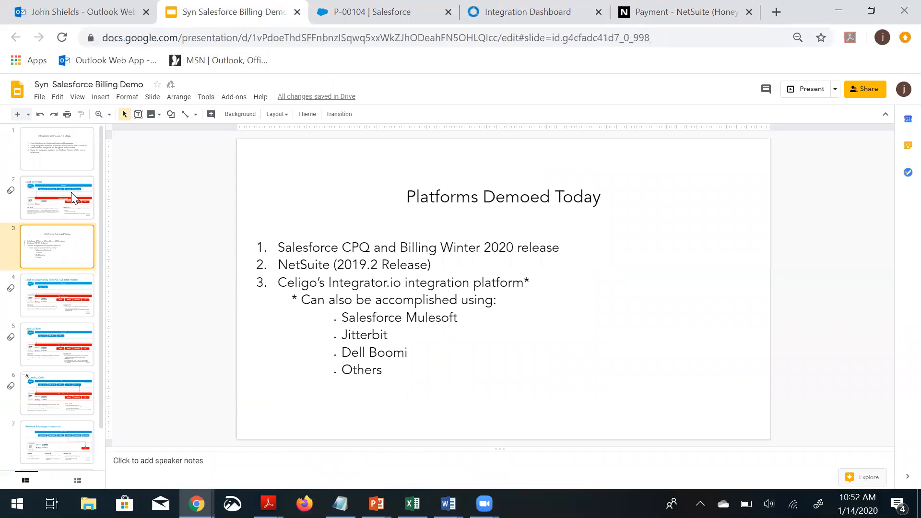